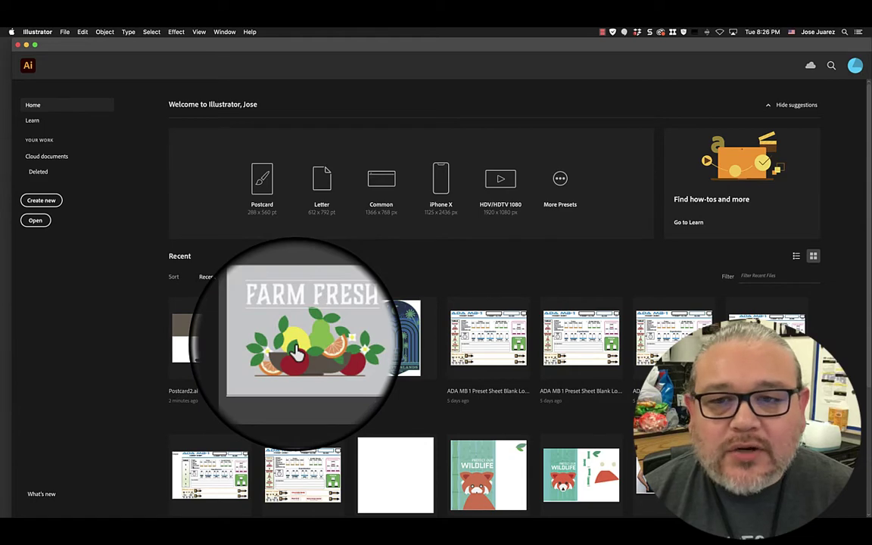
Step: Open the recent file L3_end.ai to view the finished Farm Fresh artwork, and close it again
{"action": "left_click", "coordinate": [306, 344]}
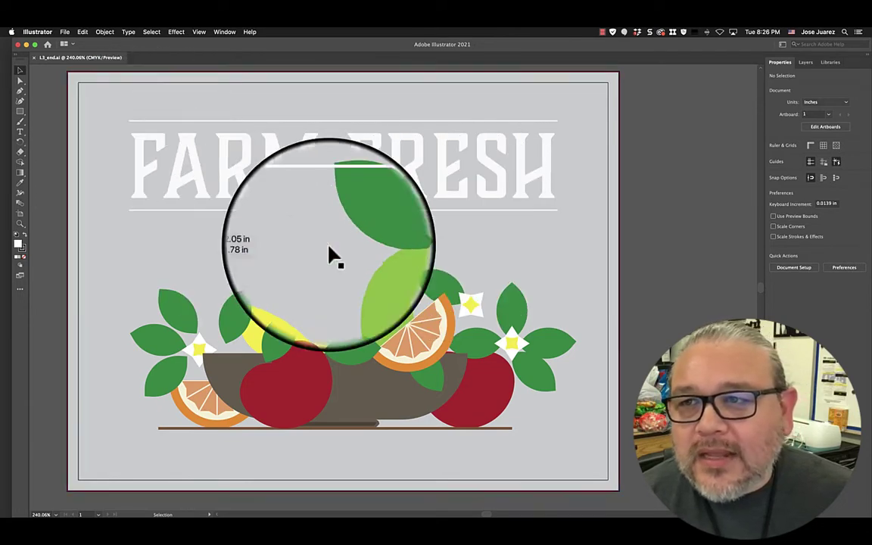
{"action": "left_click", "coordinate": [66, 33]}
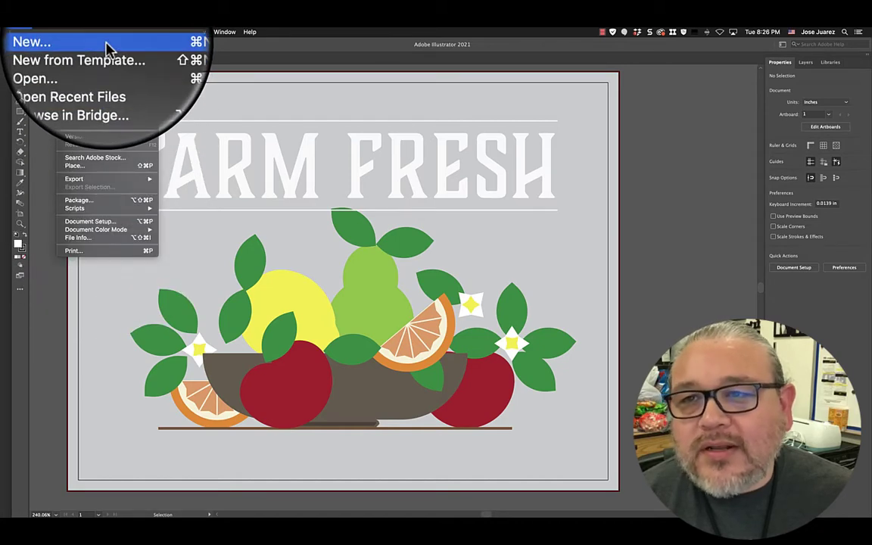
{"action": "left_click", "coordinate": [214, 43]}
{"action": "left_click", "coordinate": [34, 59]}
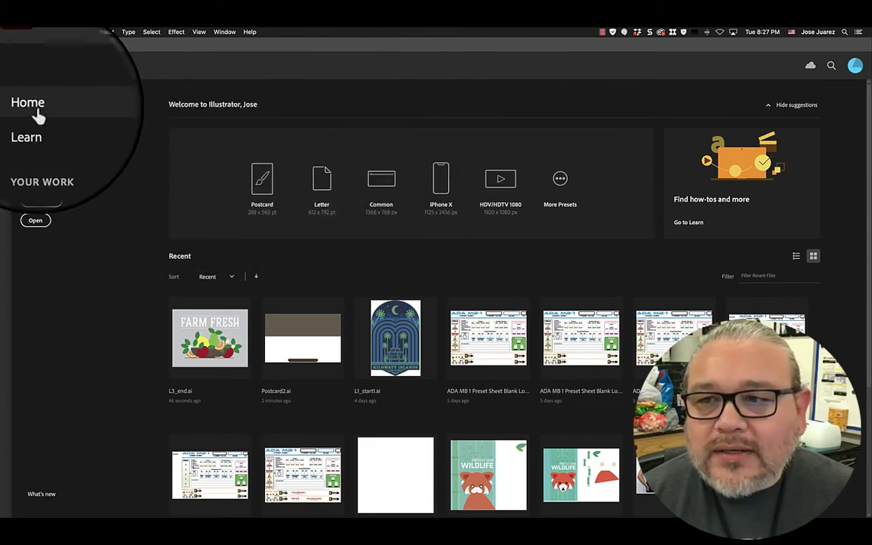
Step: Start creating a new document and move the New Document dialog slightly higher
{"action": "left_click", "coordinate": [44, 203]}
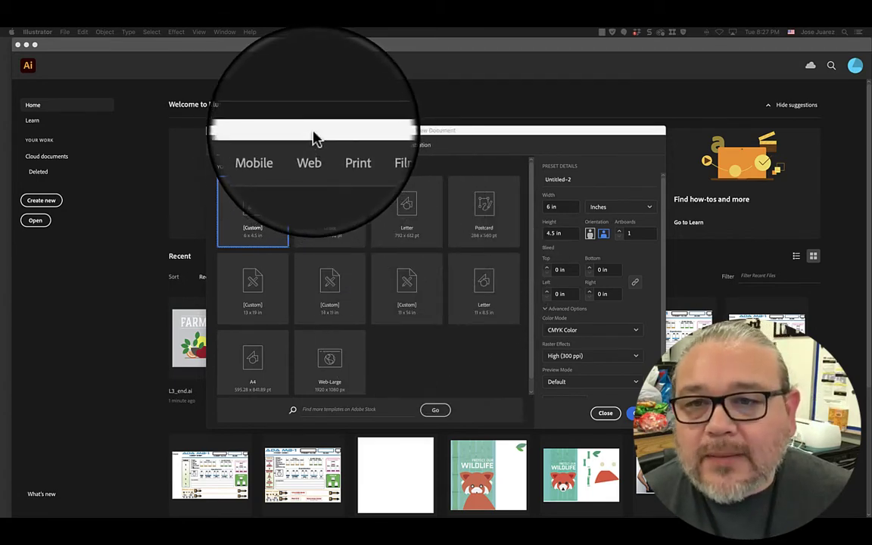
{"action": "left_click_drag", "start_coordinate": [315, 134], "coordinate": [315, 111]}
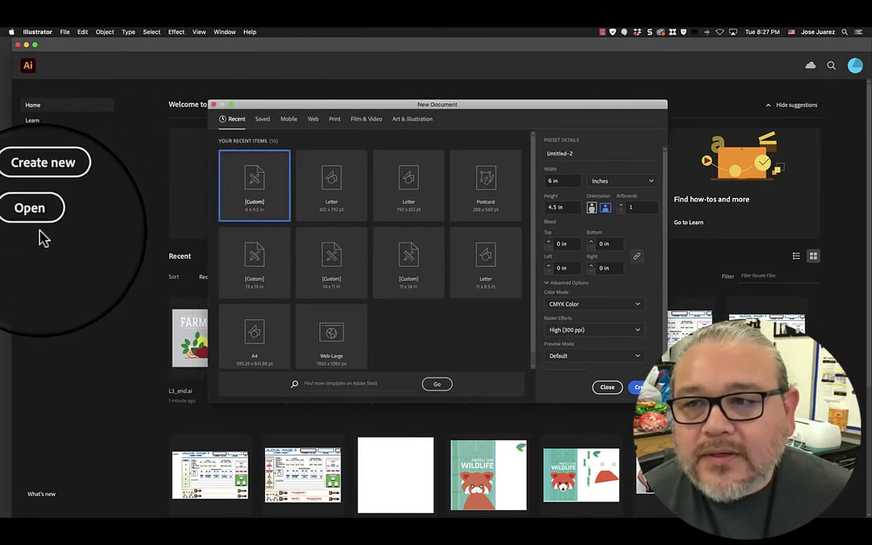
{"action": "left_click", "coordinate": [65, 32]}
{"action": "left_click", "coordinate": [423, 143]}
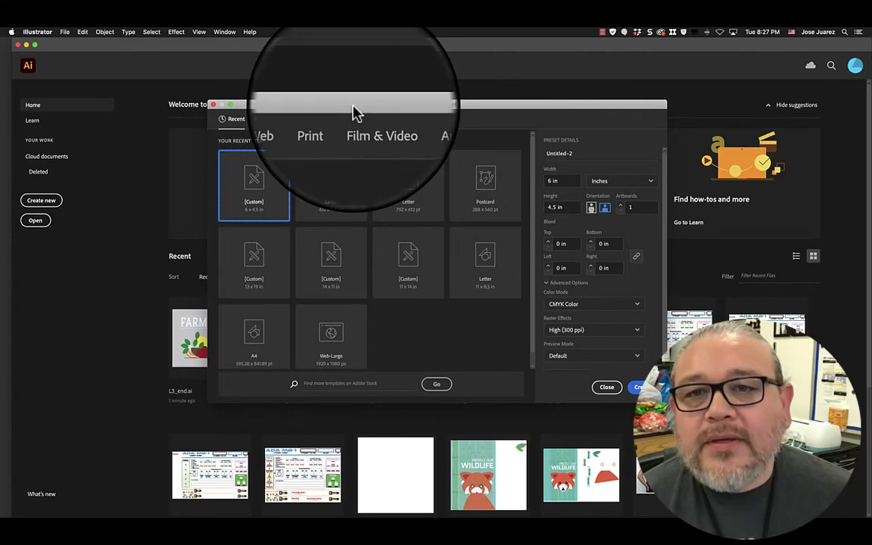
{"action": "left_click_drag", "start_coordinate": [357, 110], "coordinate": [356, 112]}
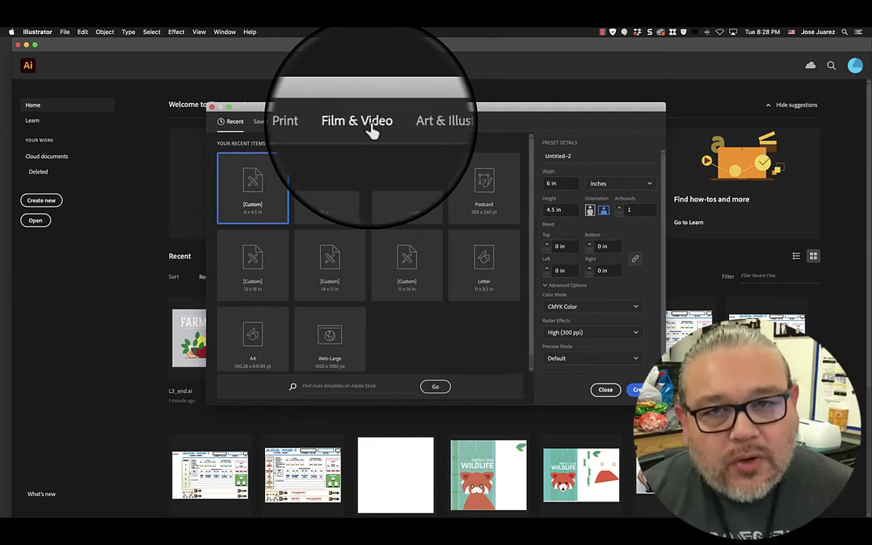
Step: Look at the Film & Video presets, and choose the Letter preset from the Print category
{"action": "left_click", "coordinate": [366, 123]}
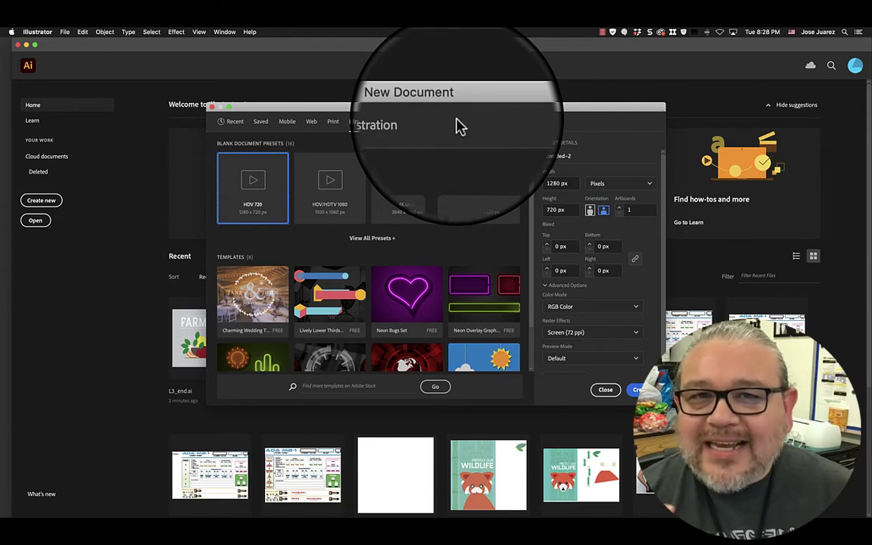
{"action": "left_click", "coordinate": [463, 128]}
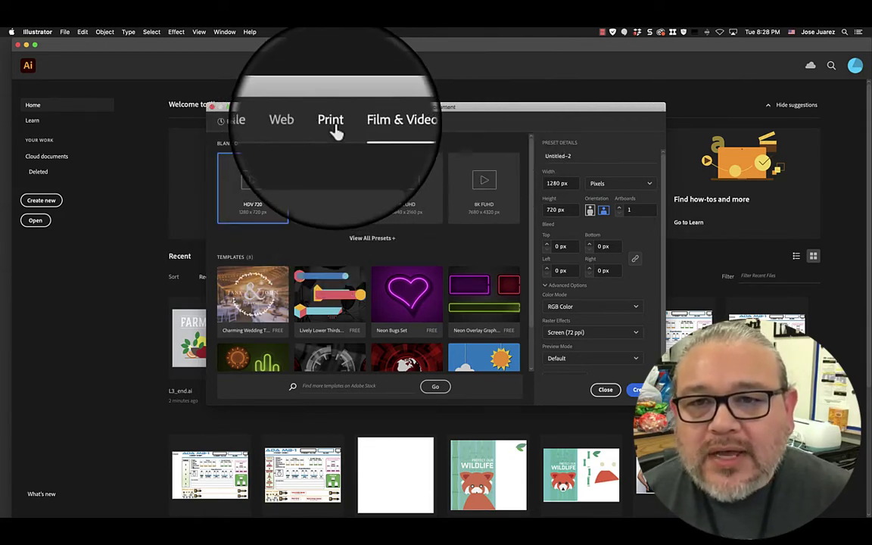
{"action": "left_click", "coordinate": [335, 121]}
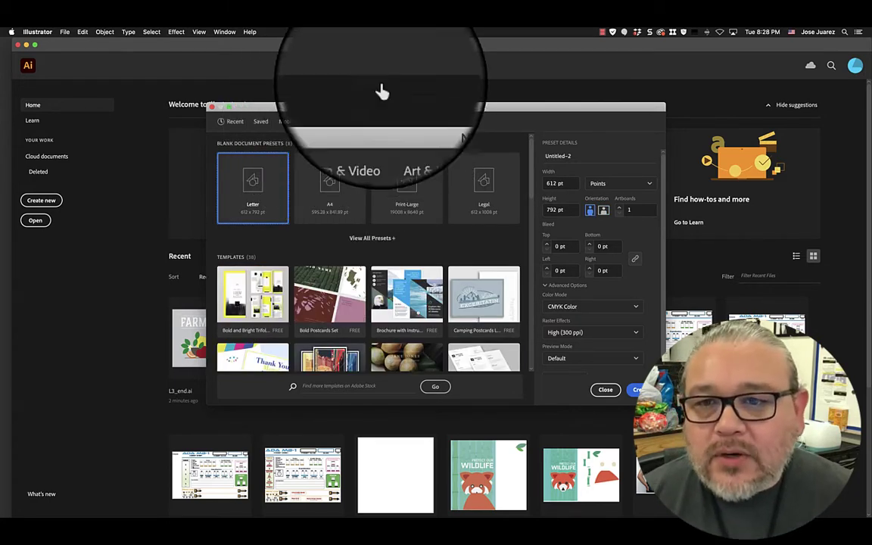
{"action": "left_click", "coordinate": [253, 186]}
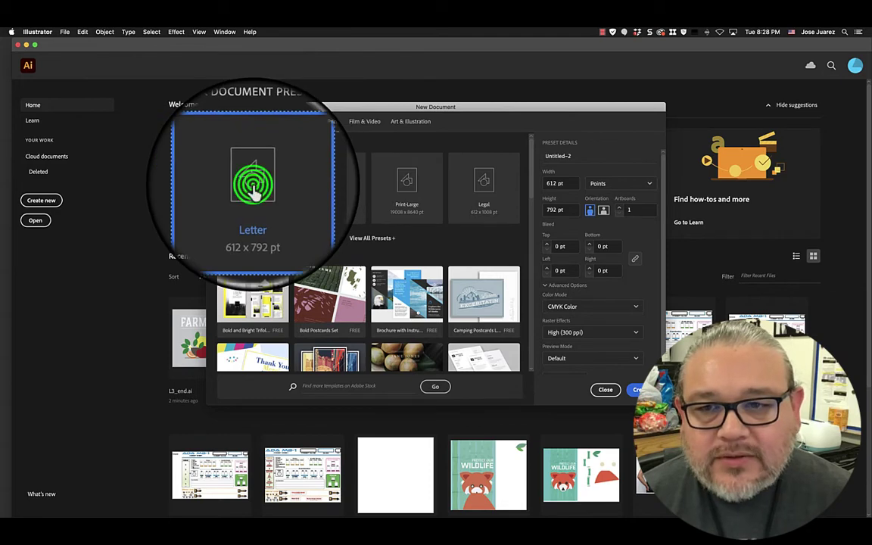
{"action": "left_click", "coordinate": [328, 121]}
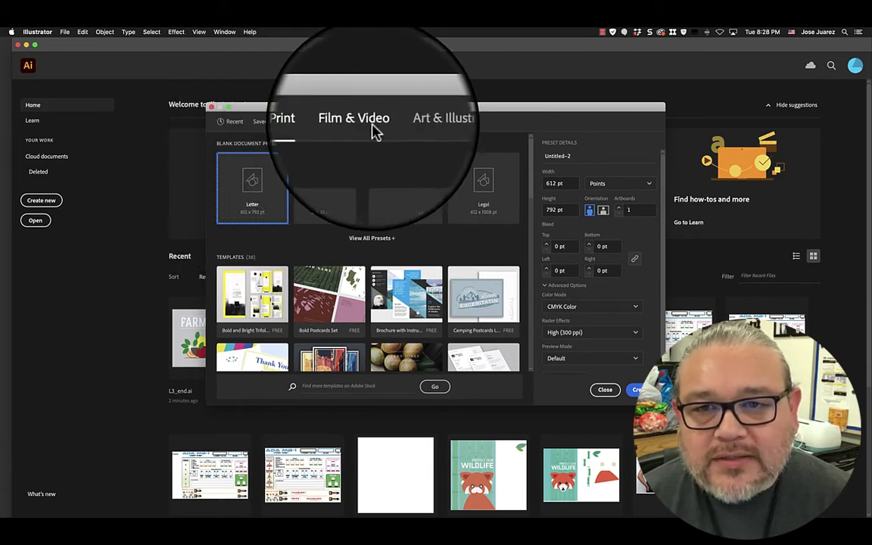
{"action": "left_click", "coordinate": [244, 189]}
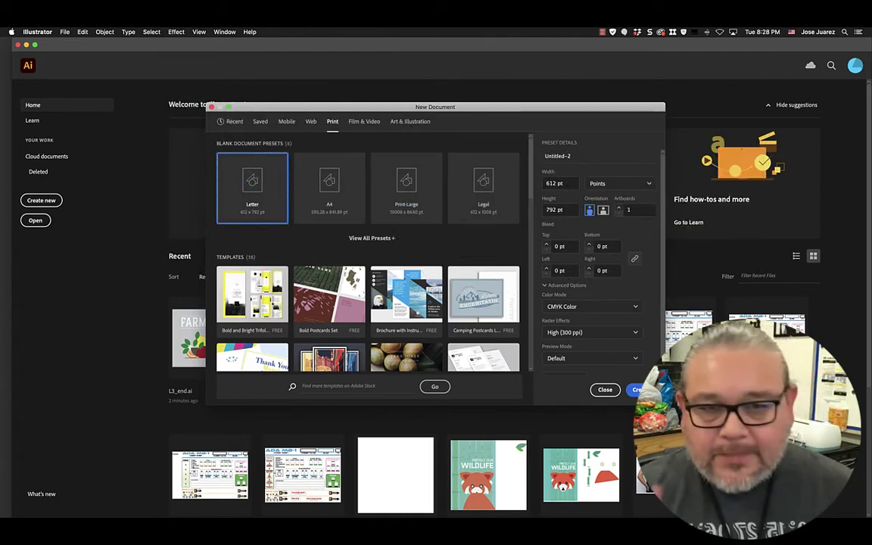
Step: Name the new document Postcard
{"action": "left_click", "coordinate": [564, 155]}
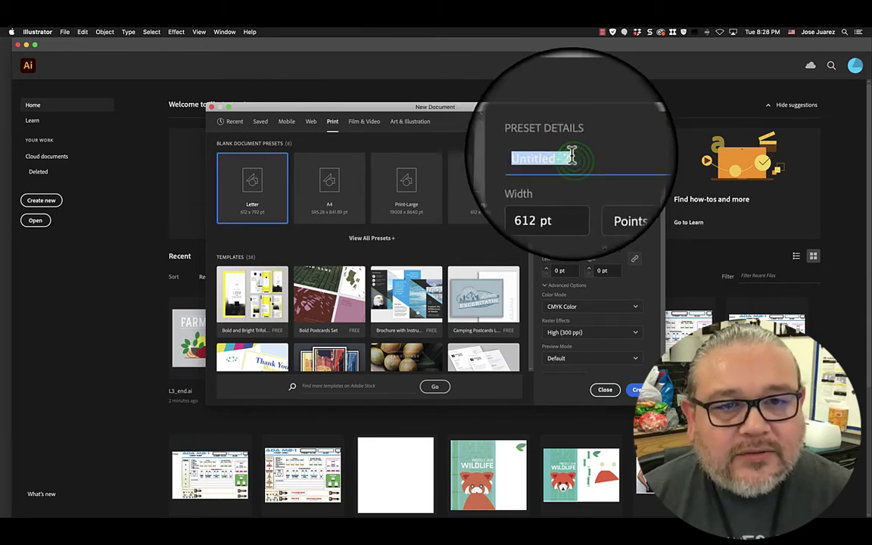
{"action": "double_click", "coordinate": [549, 156]}
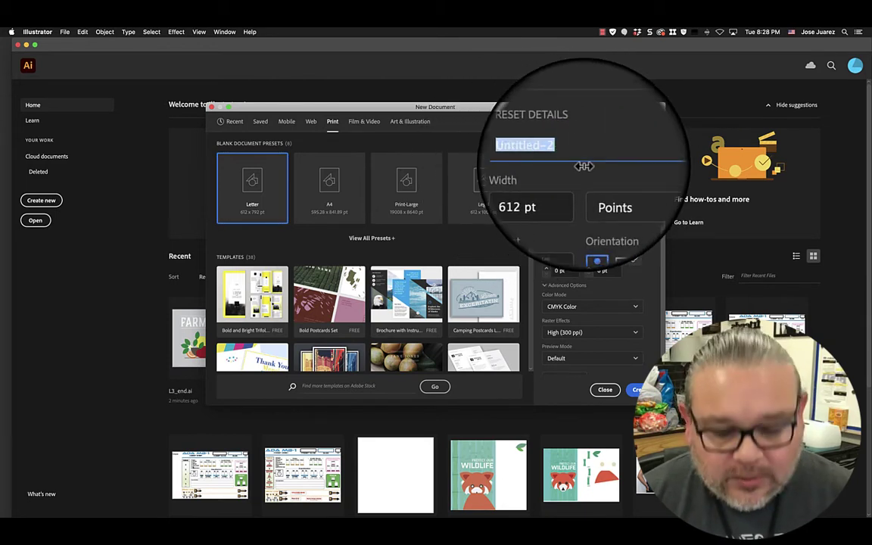
{"action": "type", "text": "Pos"}
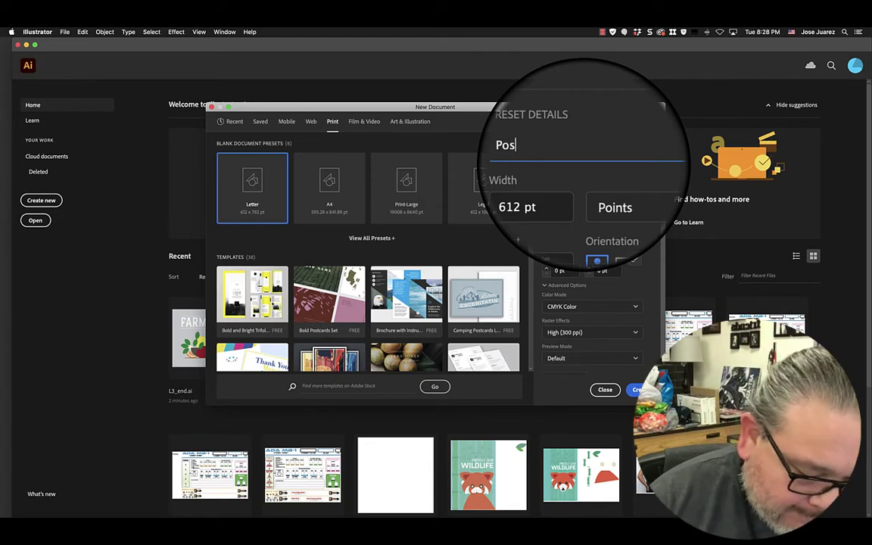
{"action": "type", "text": "tcard"}
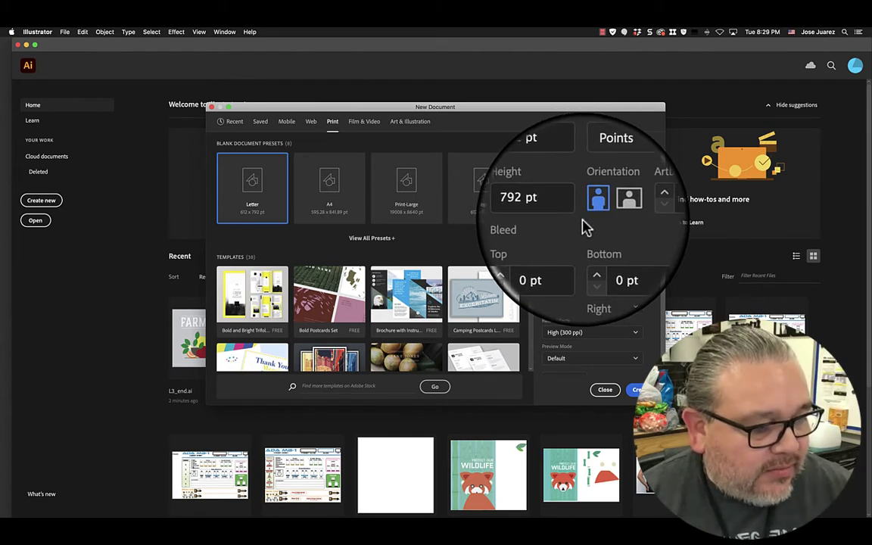
Step: Change the new document's measurement units to inches
{"action": "left_click", "coordinate": [621, 187]}
{"action": "left_click", "coordinate": [615, 188]}
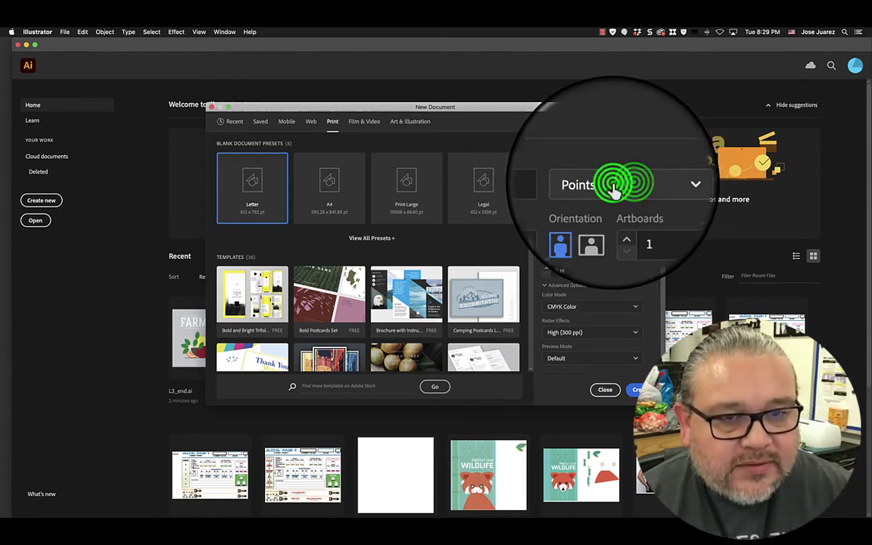
{"action": "left_click", "coordinate": [613, 188]}
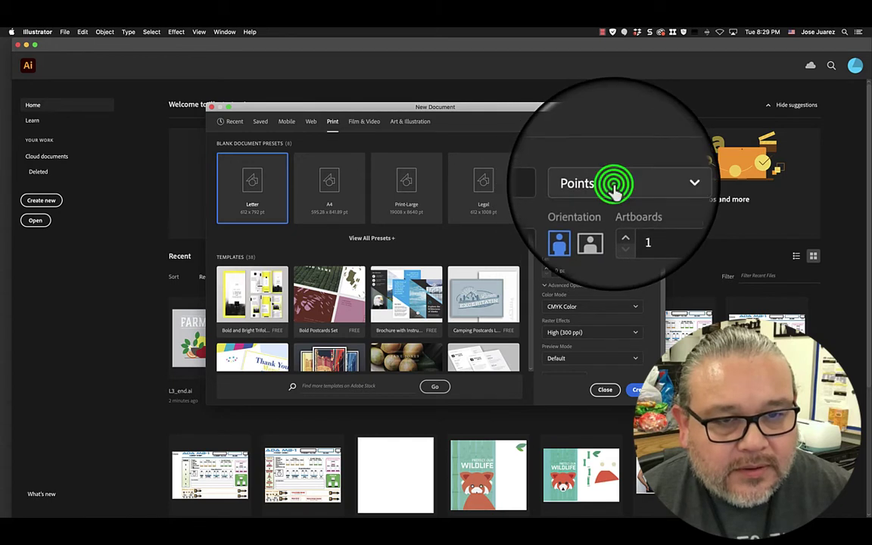
{"action": "left_click", "coordinate": [609, 240]}
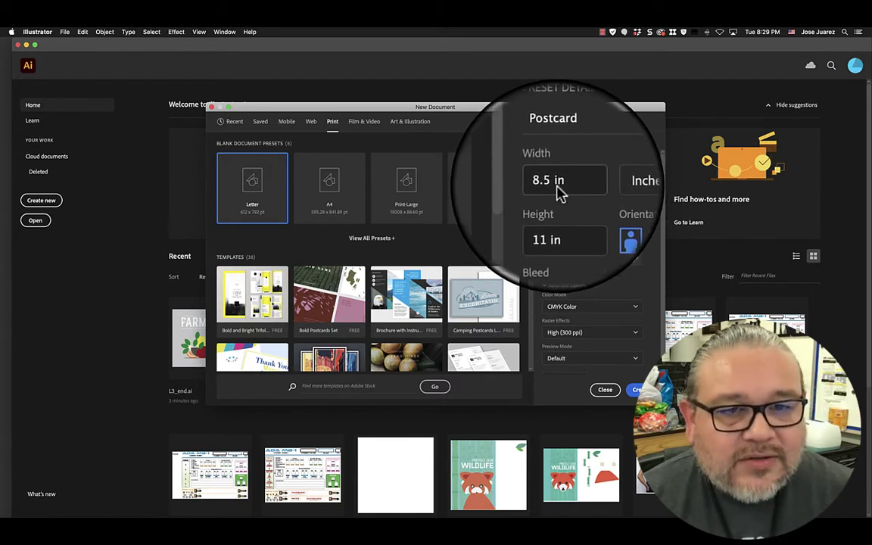
Step: Set the width to 6 in and the height to 4.25 in with landscape orientation, and create the document
{"action": "double_click", "coordinate": [555, 183]}
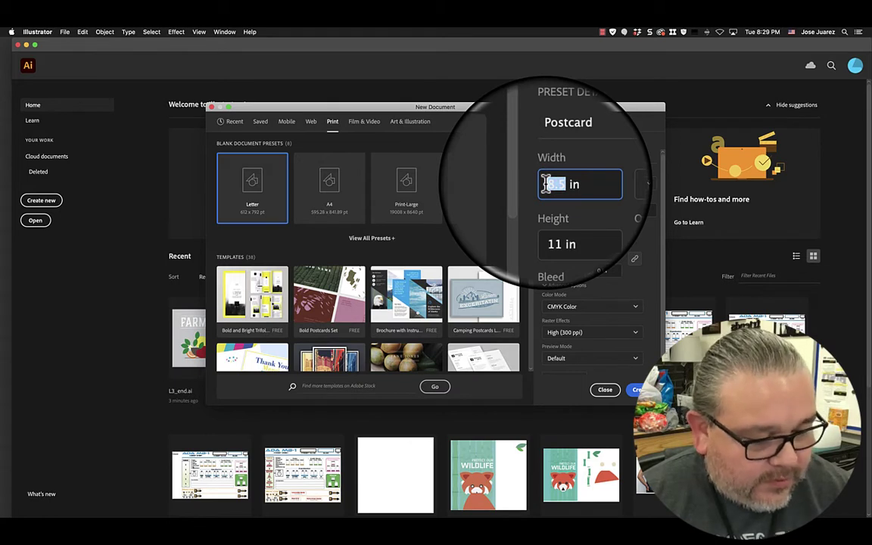
{"action": "left_click", "coordinate": [550, 213]}
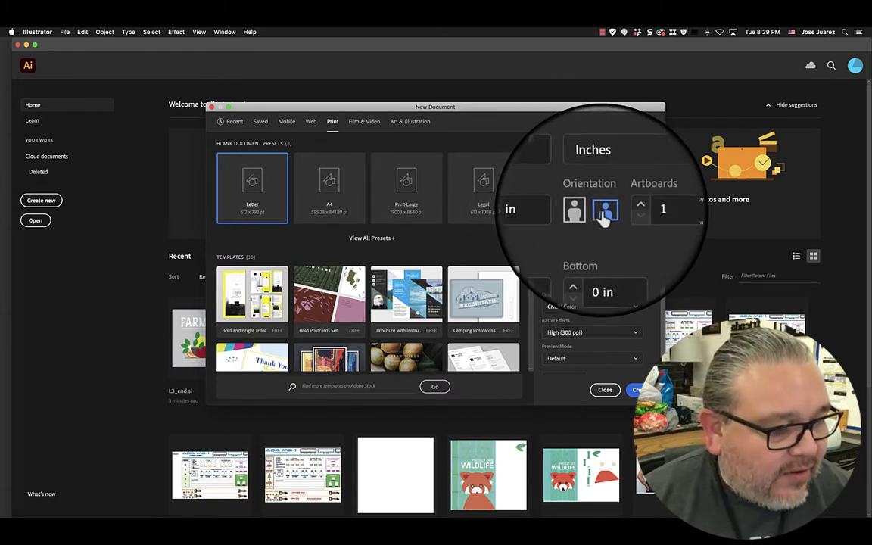
{"action": "left_click", "coordinate": [604, 216]}
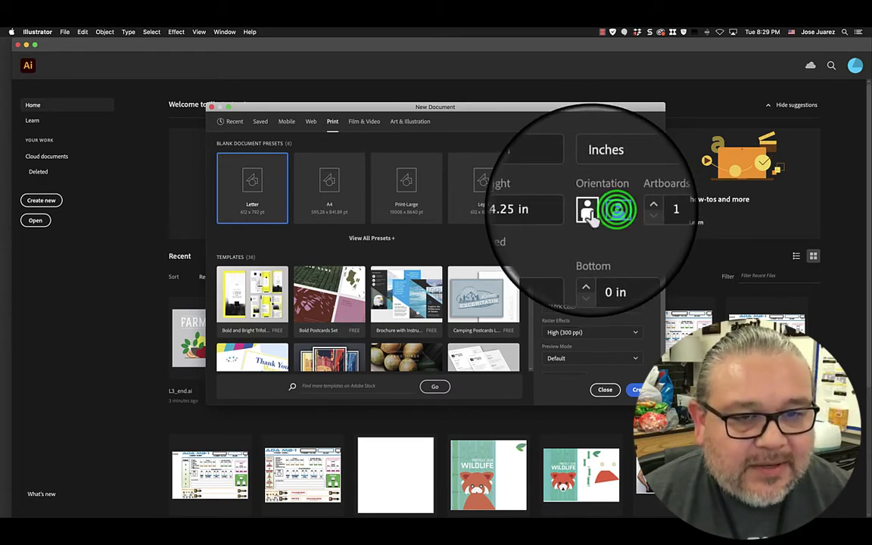
{"action": "left_click", "coordinate": [598, 216]}
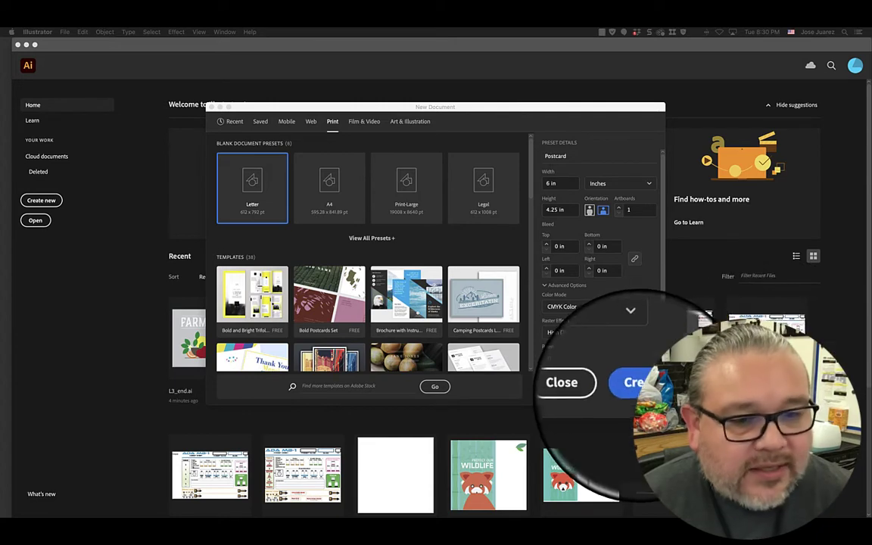
{"action": "left_click", "coordinate": [638, 390]}
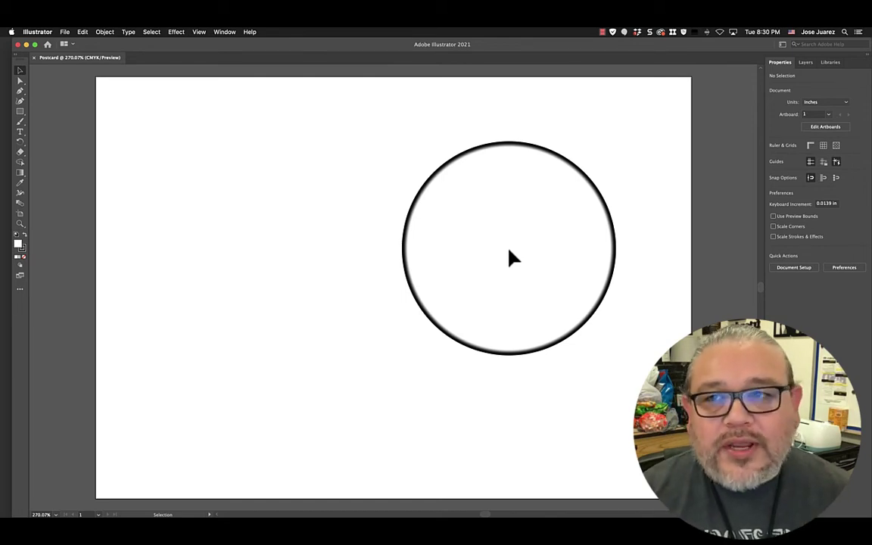
Step: Start saving the postcard document and browse to the 02 Animation folder
{"action": "left_click", "coordinate": [67, 38]}
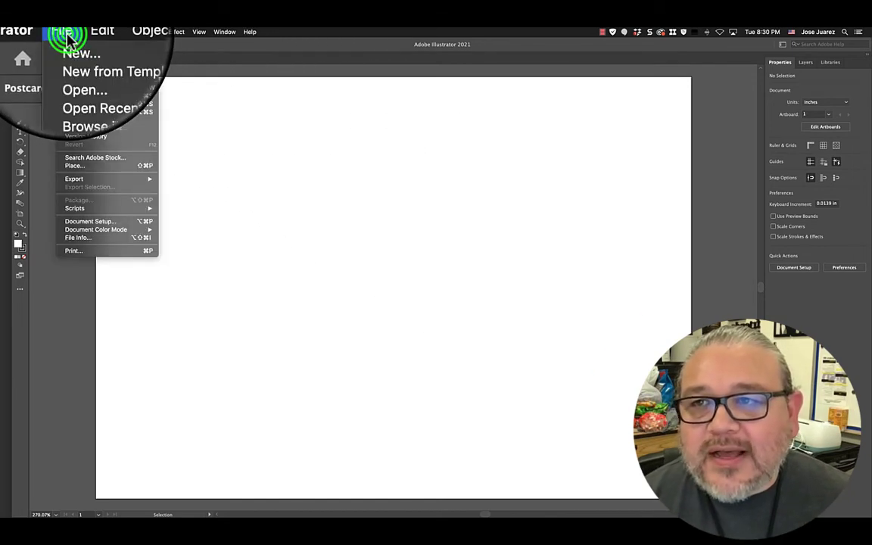
{"action": "left_click", "coordinate": [43, 90]}
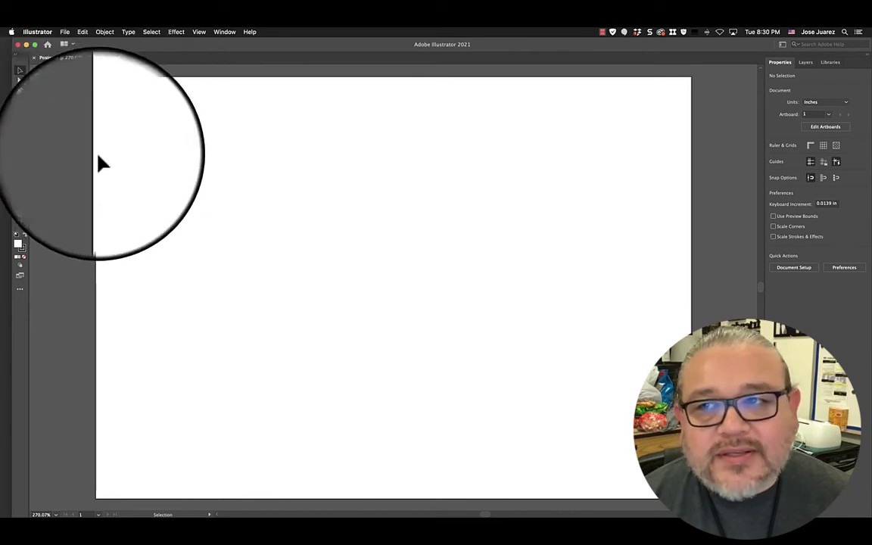
{"action": "left_click", "coordinate": [66, 35]}
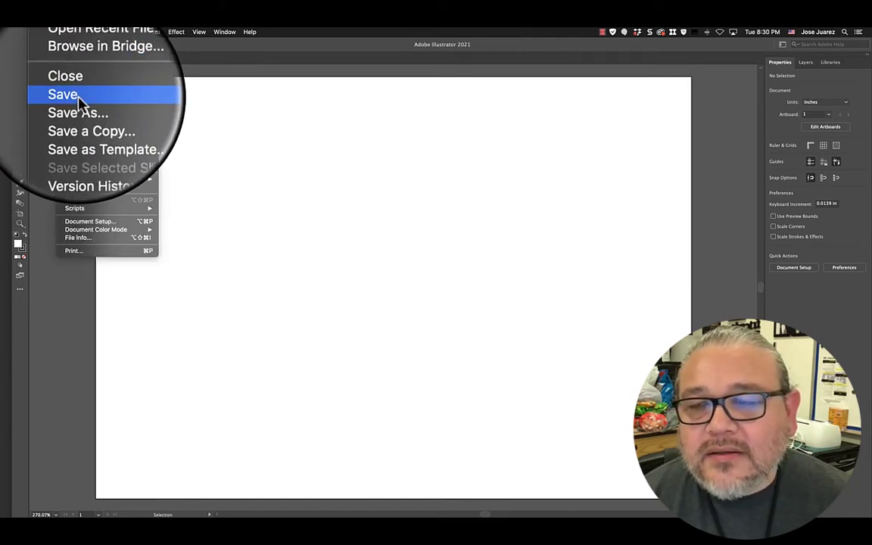
{"action": "left_click", "coordinate": [82, 101]}
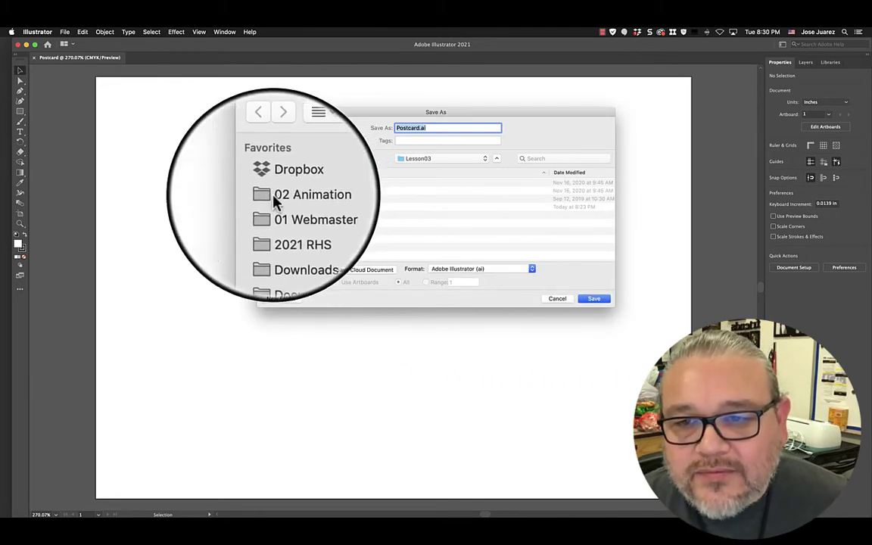
{"action": "left_click", "coordinate": [302, 196]}
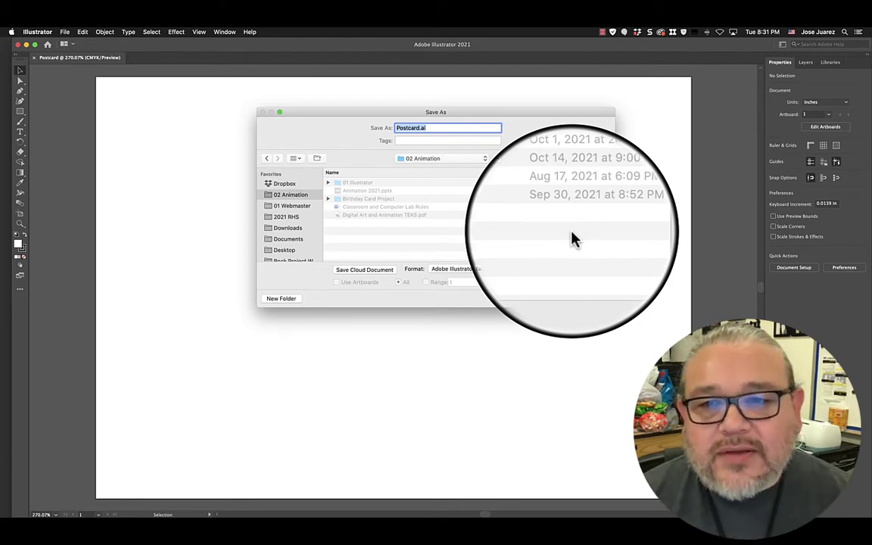
{"action": "left_click", "coordinate": [302, 197]}
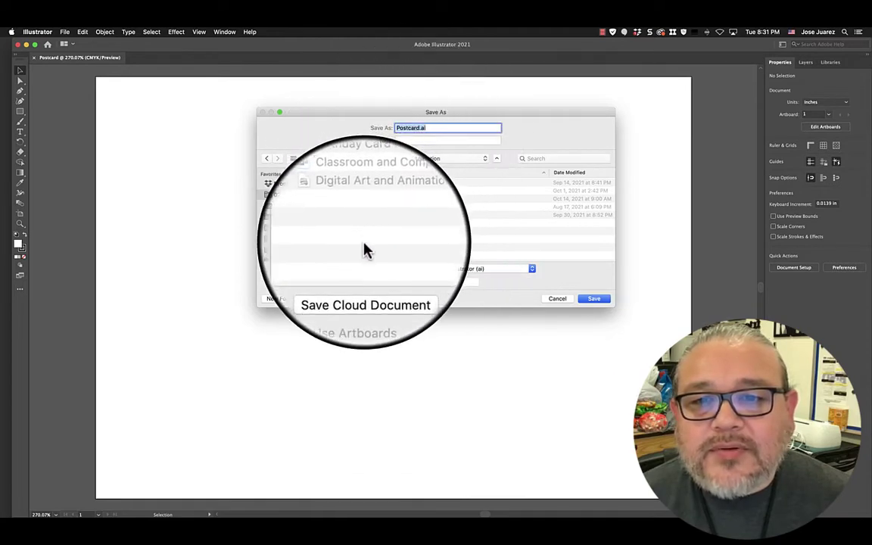
Step: Save the document as Postcard.ai in 01 Illustrator > Lessons > Lesson03, accepting the Illustrator 2020 save options
{"action": "left_click", "coordinate": [343, 190]}
{"action": "double_click", "coordinate": [341, 188]}
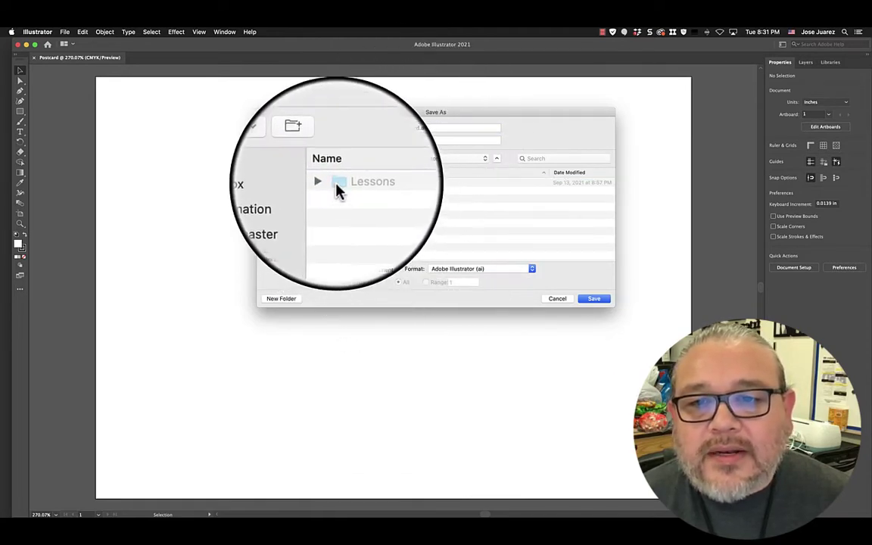
{"action": "double_click", "coordinate": [337, 189]}
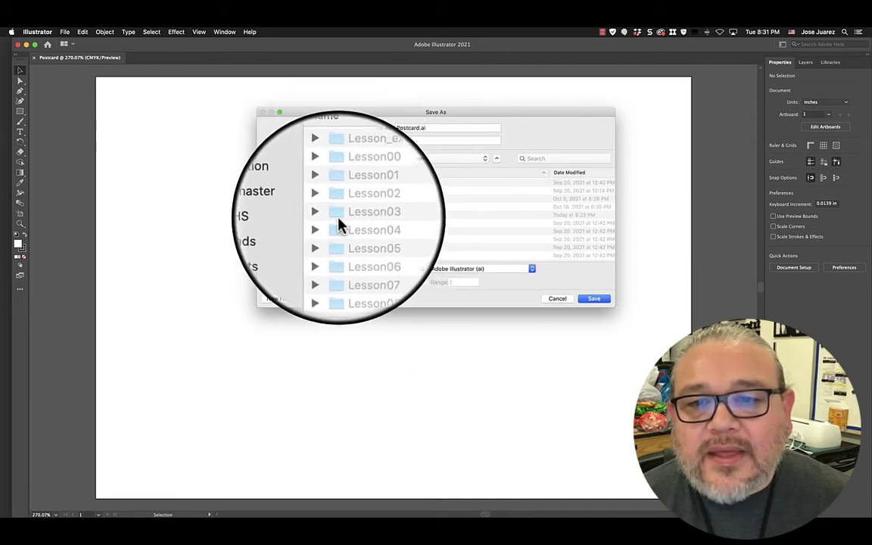
{"action": "double_click", "coordinate": [338, 217]}
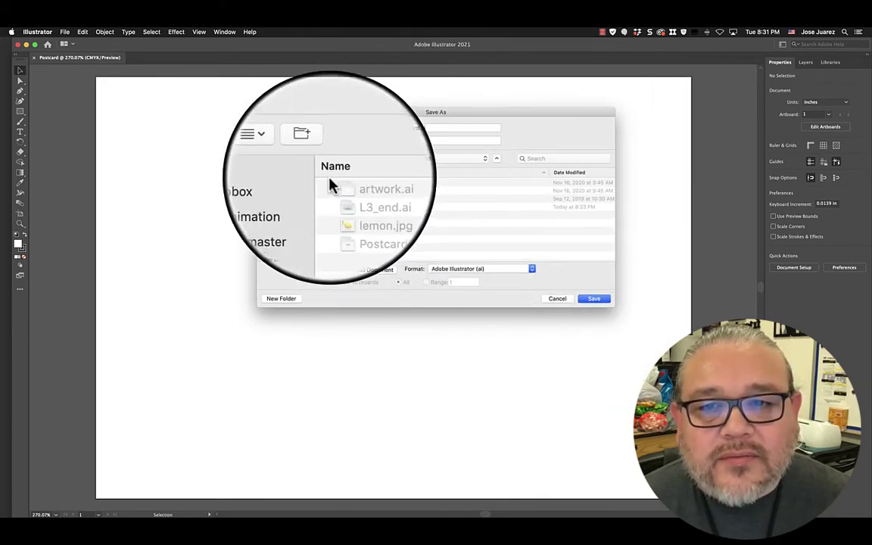
{"action": "left_click", "coordinate": [593, 303]}
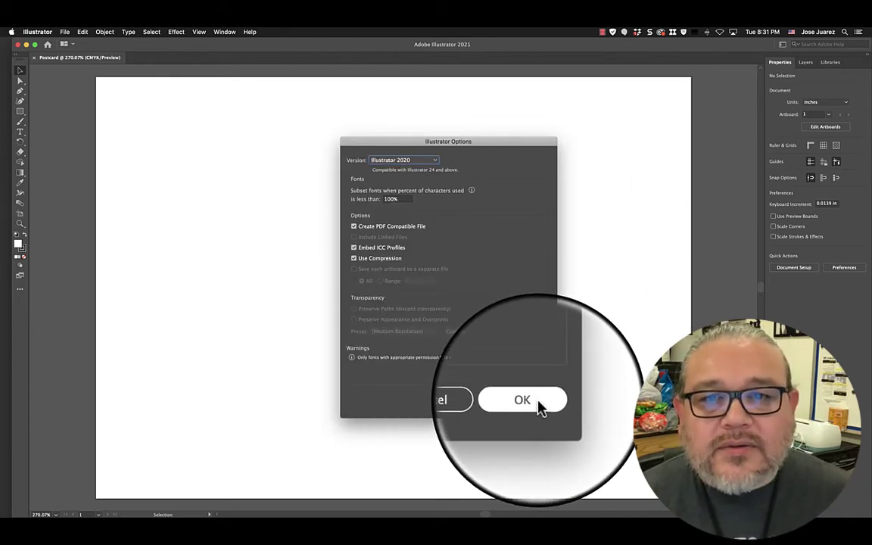
{"action": "left_click", "coordinate": [539, 406]}
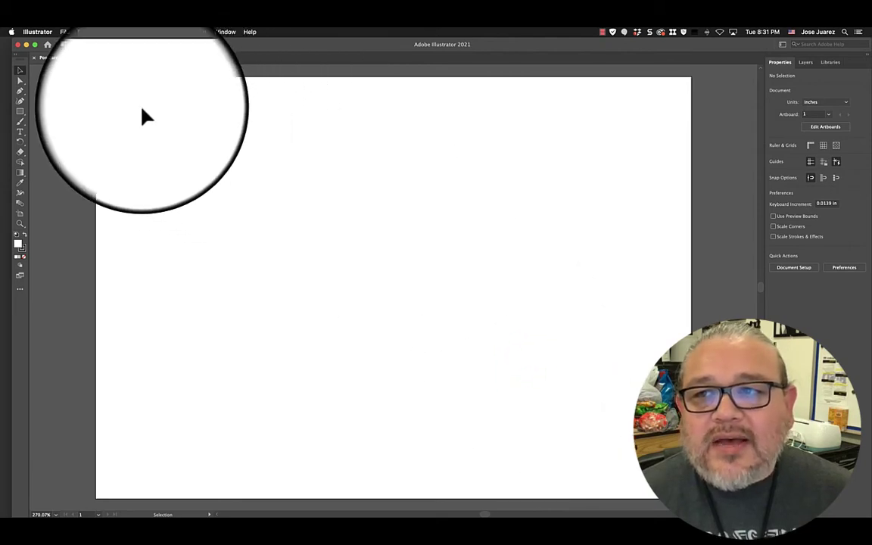
{"action": "left_click", "coordinate": [50, 72]}
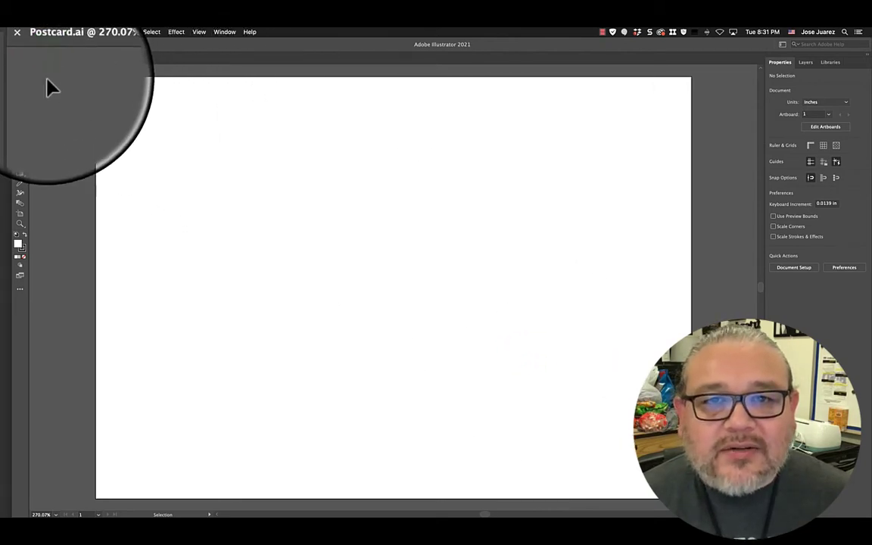
{"action": "left_click", "coordinate": [58, 72]}
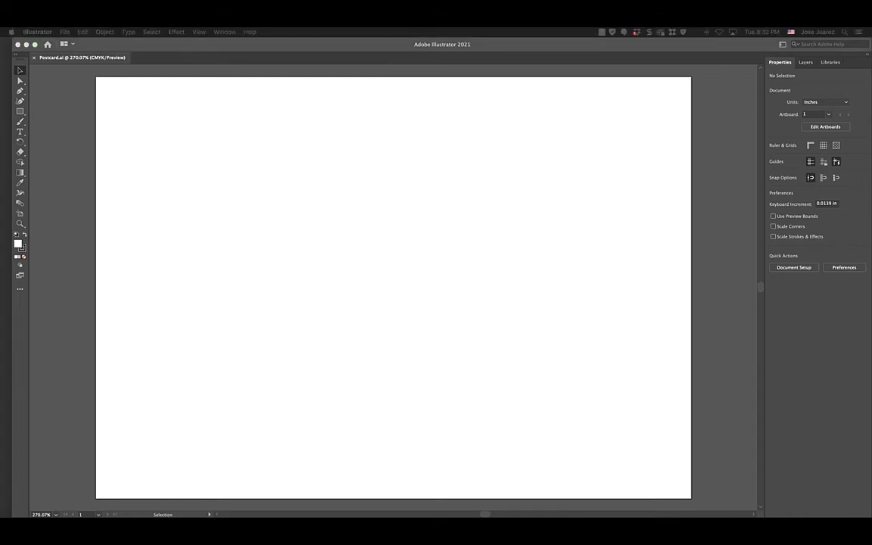
{"action": "left_click", "coordinate": [816, 86]}
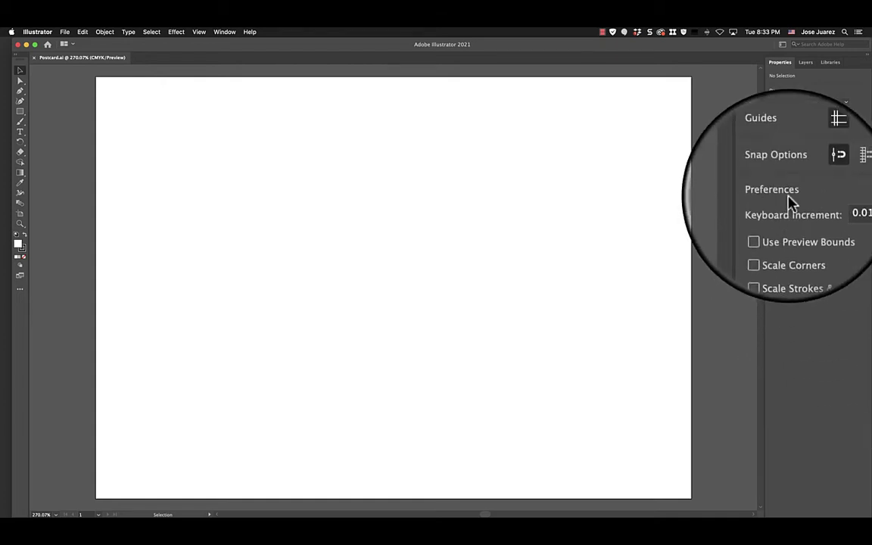
{"action": "left_click", "coordinate": [790, 127]}
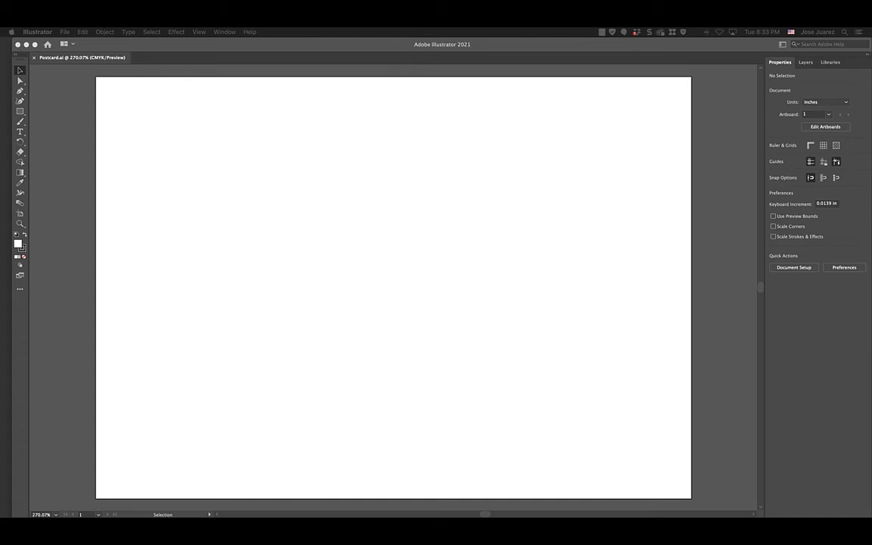
Step: Set a 0.125 in bleed on all sides in the document setup, and fit the artboard in the window
{"action": "left_click", "coordinate": [794, 269]}
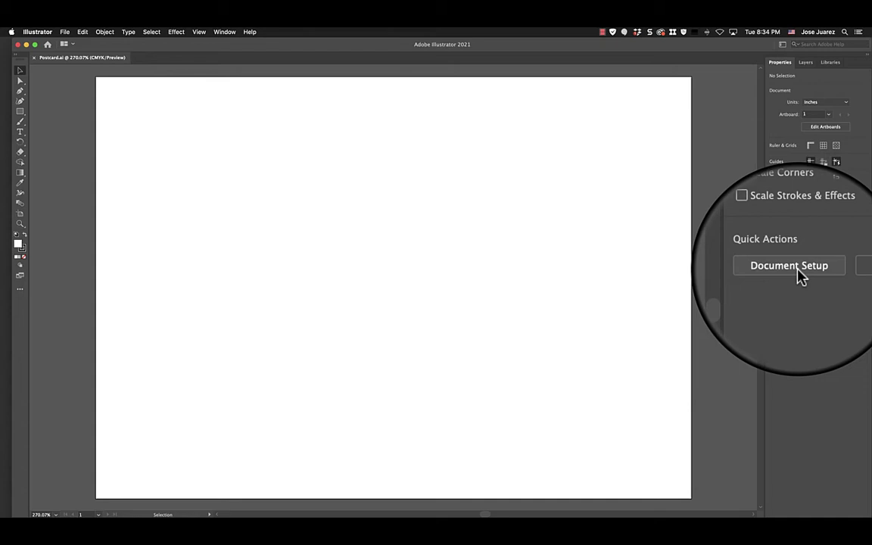
{"action": "left_click", "coordinate": [794, 268]}
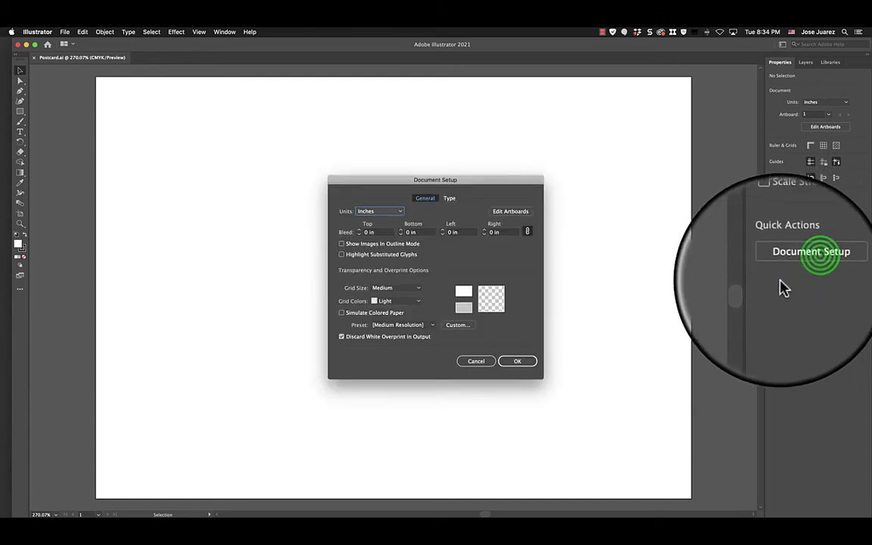
{"action": "left_click", "coordinate": [490, 193]}
{"action": "left_click", "coordinate": [347, 235]}
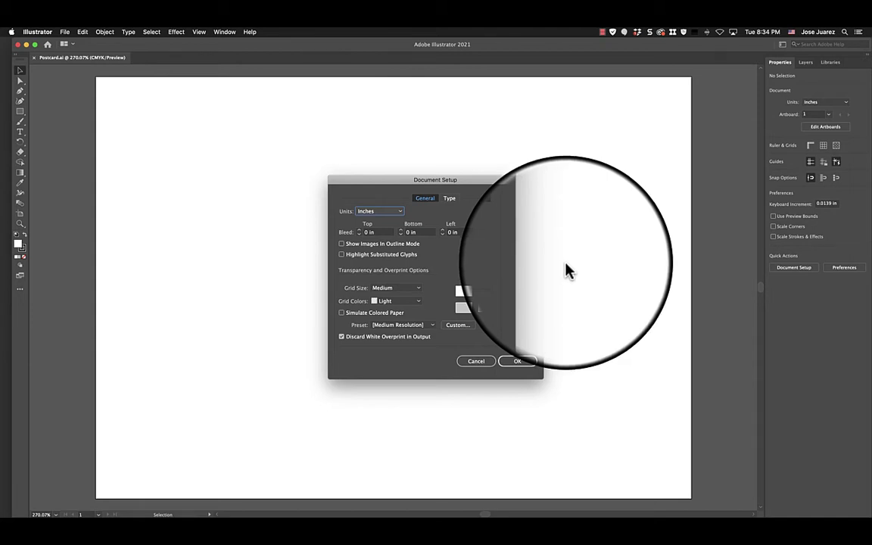
{"action": "left_click", "coordinate": [347, 237]}
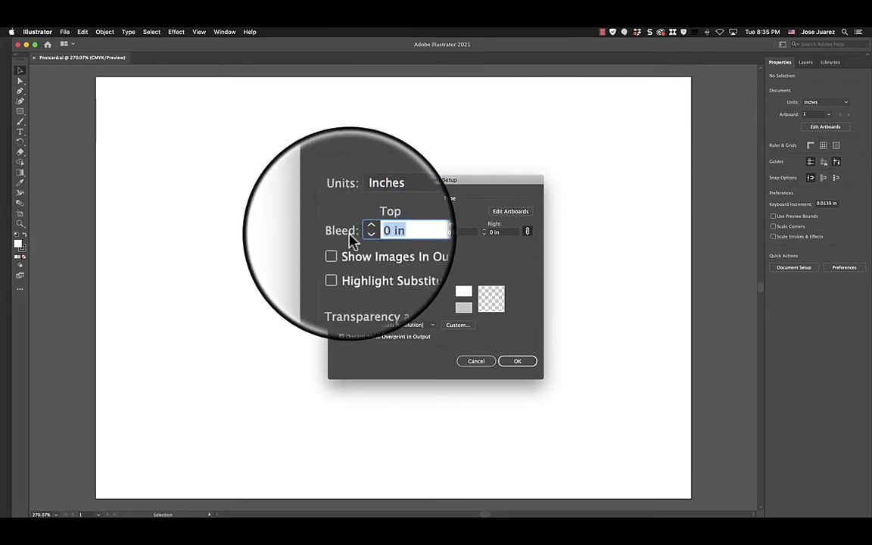
{"action": "left_click", "coordinate": [348, 238]}
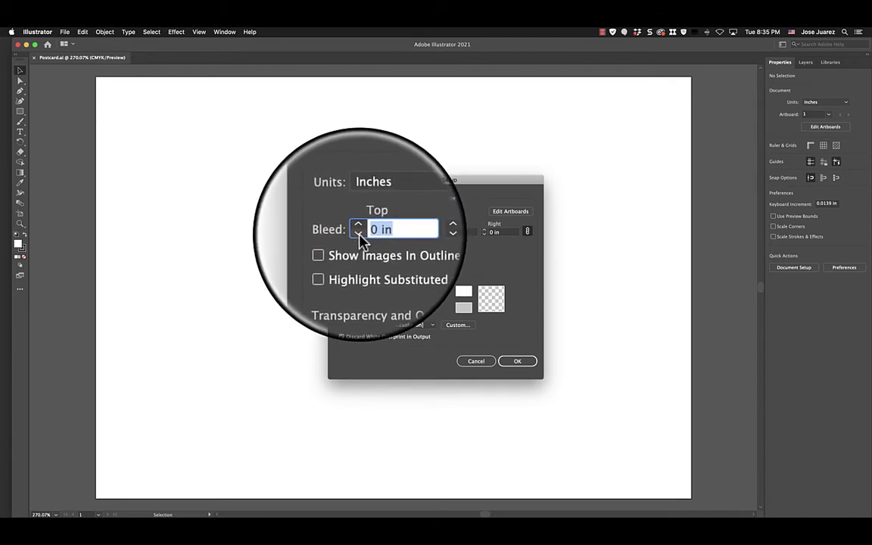
{"action": "left_click", "coordinate": [361, 236]}
{"action": "left_click", "coordinate": [360, 234]}
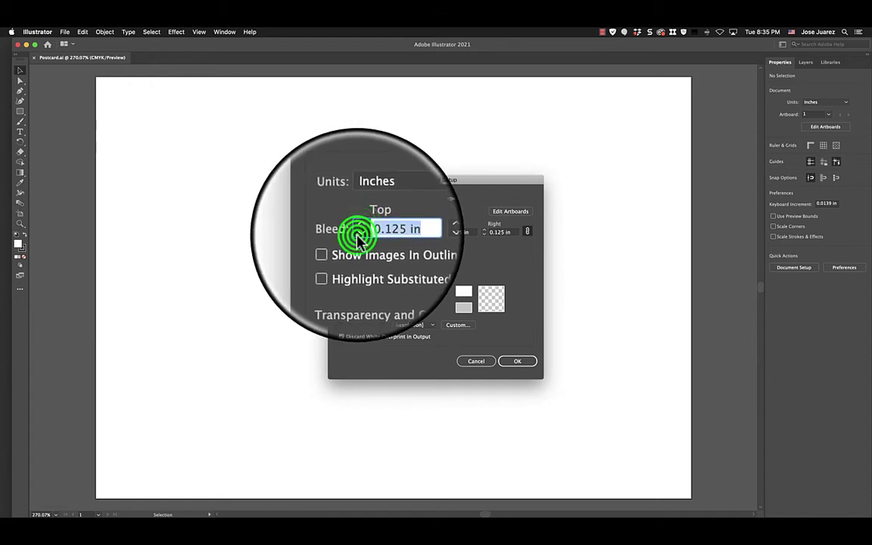
{"action": "left_click", "coordinate": [361, 239]}
{"action": "left_click", "coordinate": [360, 234]}
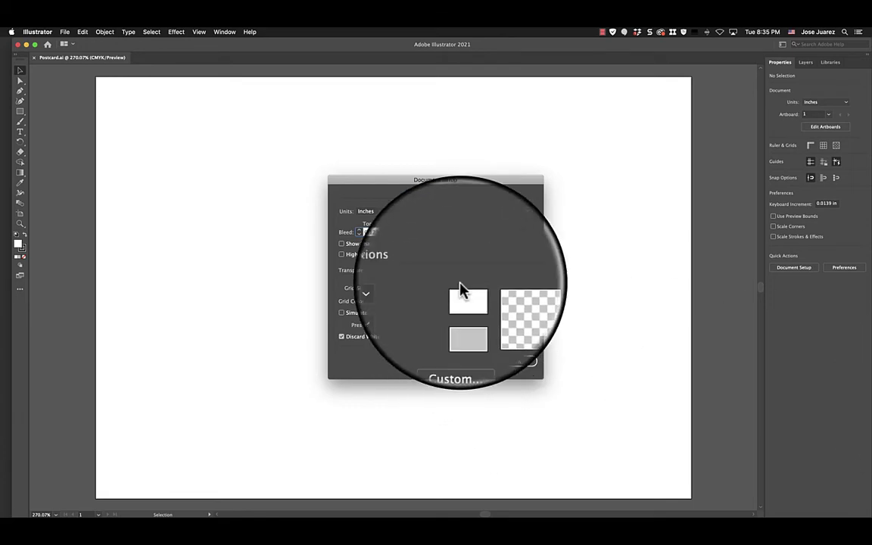
{"action": "left_click", "coordinate": [515, 365]}
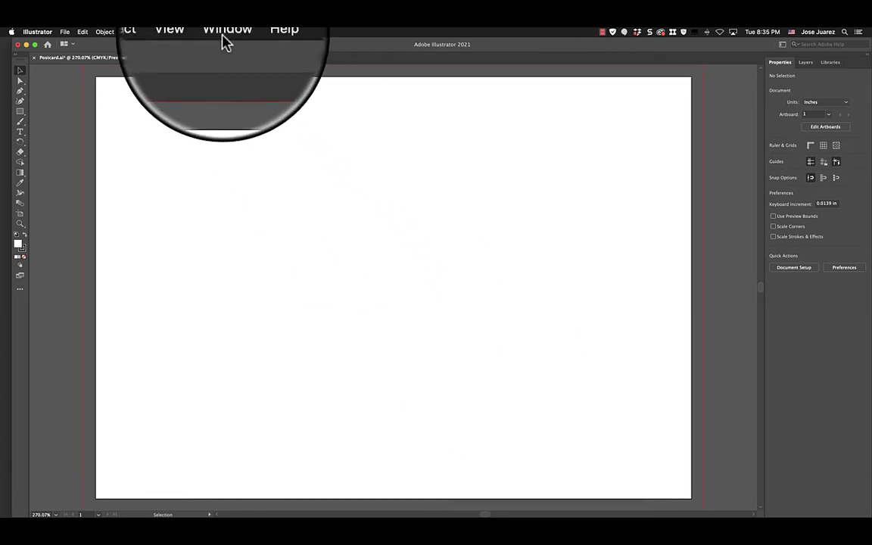
{"action": "left_click", "coordinate": [201, 32]}
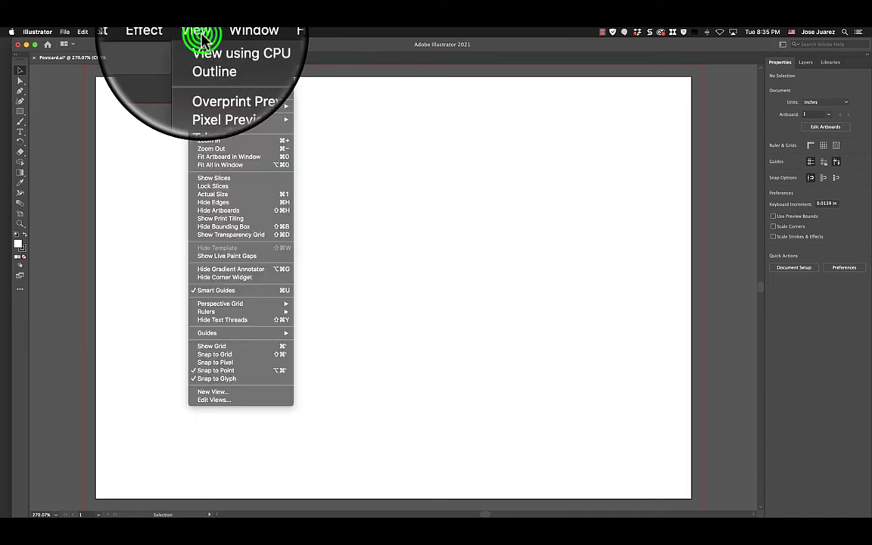
{"action": "left_click", "coordinate": [224, 160]}
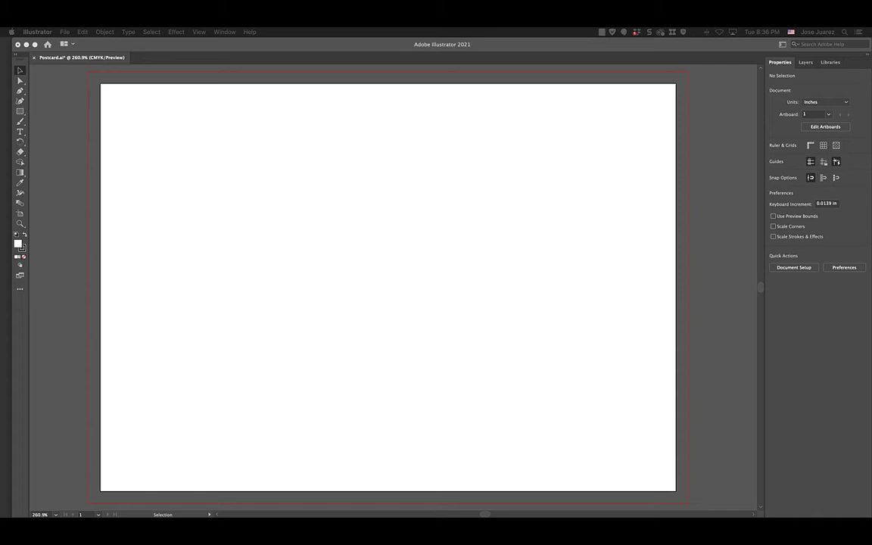
Step: Switch to the Kindle book to read about closed and open paths and creating rectangles, and move the book away
{"action": "left_click_drag", "start_coordinate": [870, 61], "coordinate": [525, 47]}
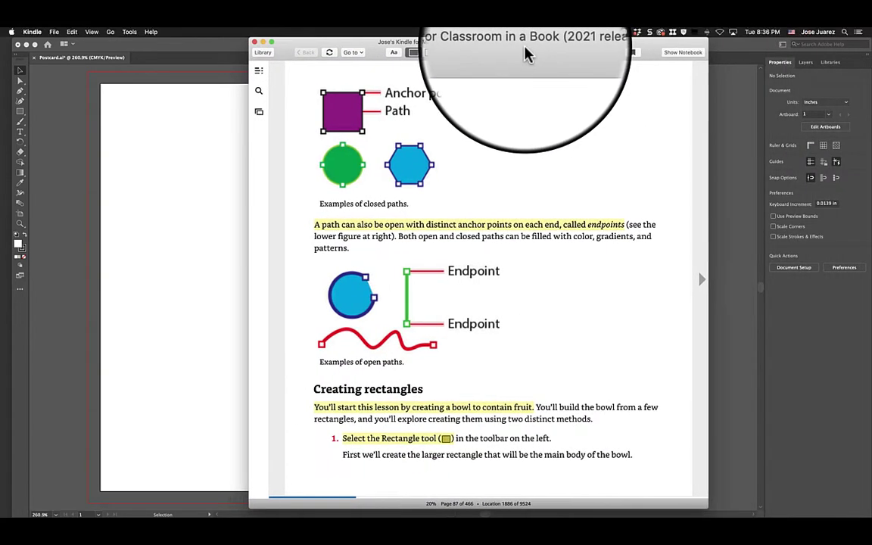
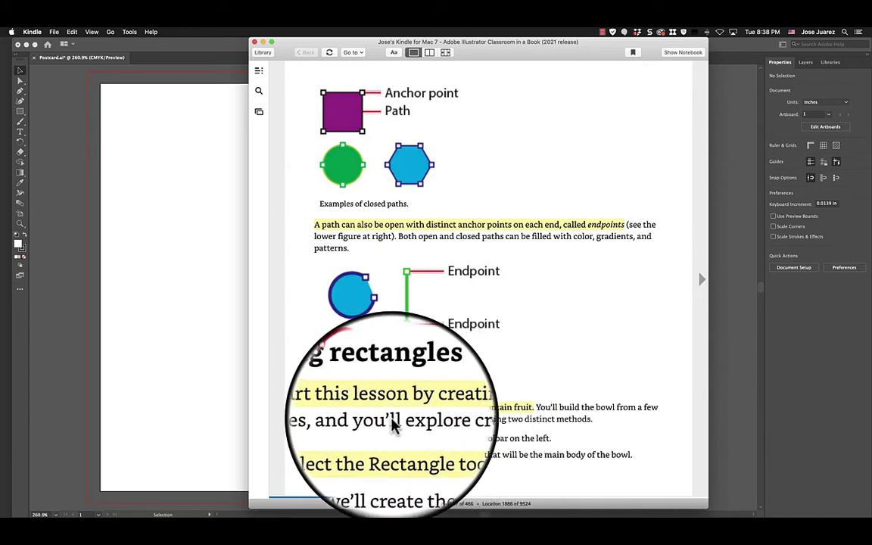
{"action": "left_click_drag", "start_coordinate": [358, 45], "coordinate": [428, 52]}
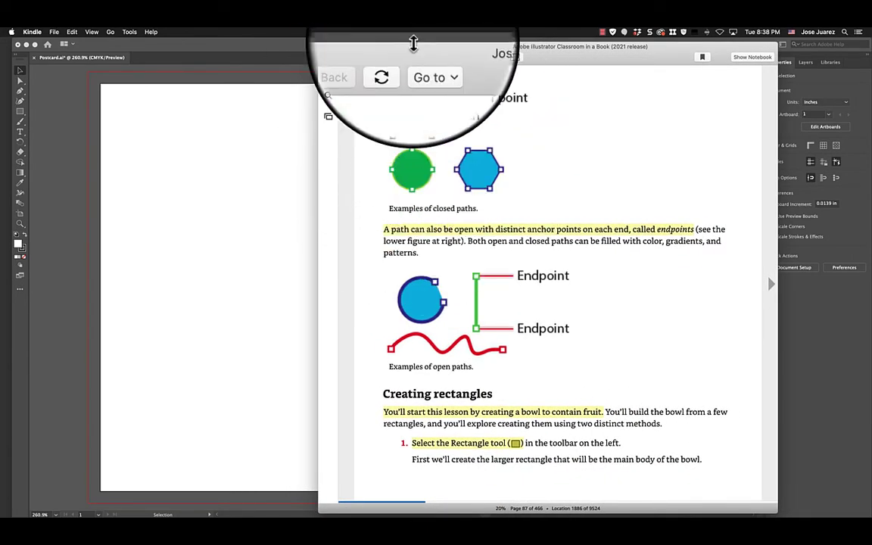
{"action": "left_click", "coordinate": [412, 47]}
{"action": "left_click_drag", "start_coordinate": [411, 48], "coordinate": [871, 54]}
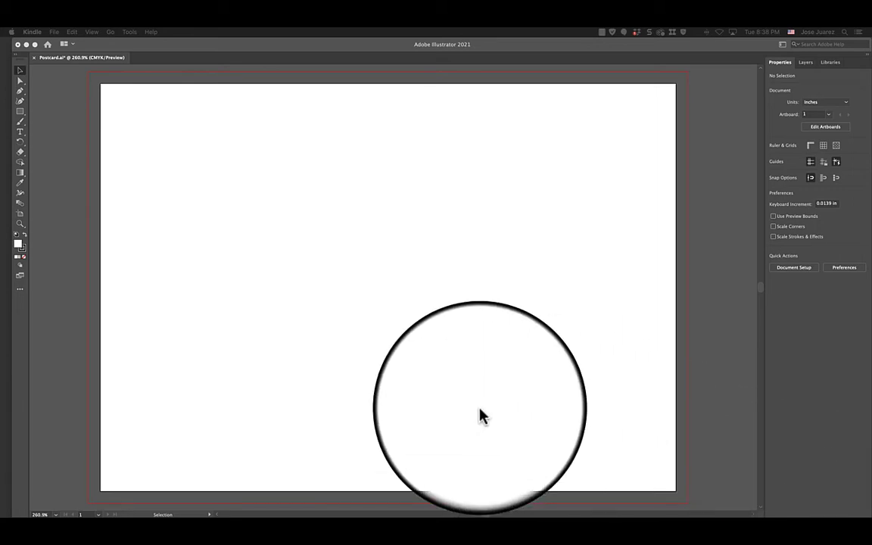
Step: Draw a rectangle about 0.59 in wide and 1.85 in high near the middle of the artboard with the Rectangle tool
{"action": "left_click", "coordinate": [22, 114]}
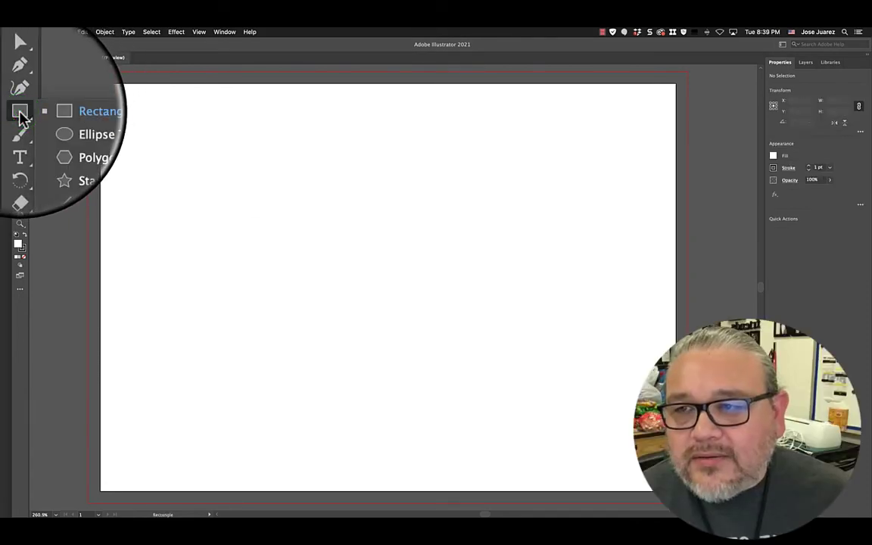
{"action": "left_click", "coordinate": [72, 115]}
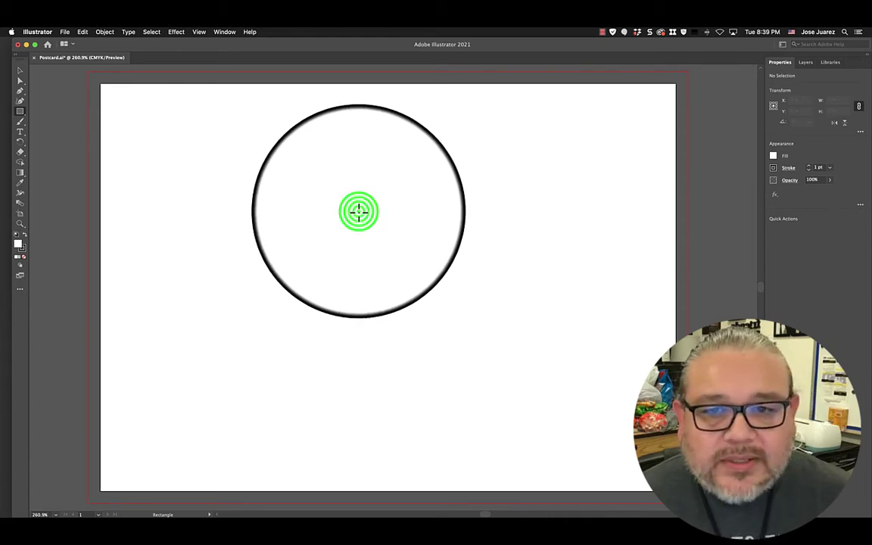
{"action": "left_click_drag", "start_coordinate": [359, 212], "coordinate": [415, 391]}
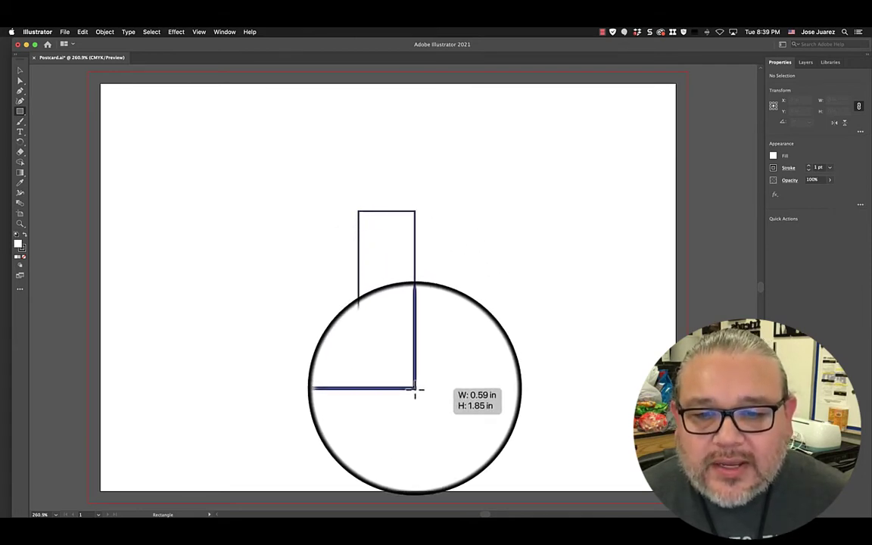
{"action": "left_click_drag", "start_coordinate": [414, 390], "coordinate": [414, 390]}
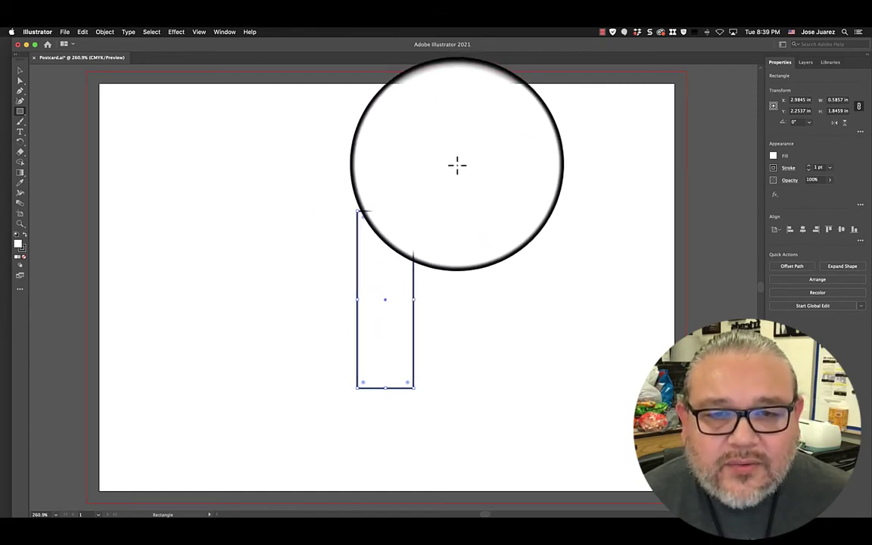
Step: Draw a second rectangle about 0.58 x 1.2 in to the upper right of the first one, and undo it
{"action": "mouse_move", "coordinate": [456, 165]}
{"action": "left_mouse_down"}
{"action": "mouse_move", "coordinate": [486, 199]}
{"action": "mouse_move", "coordinate": [478, 188]}
{"action": "mouse_move", "coordinate": [489, 232]}
{"action": "mouse_move", "coordinate": [500, 232]}
{"action": "mouse_move", "coordinate": [484, 255]}
{"action": "mouse_move", "coordinate": [513, 279]}
{"action": "left_mouse_up"}
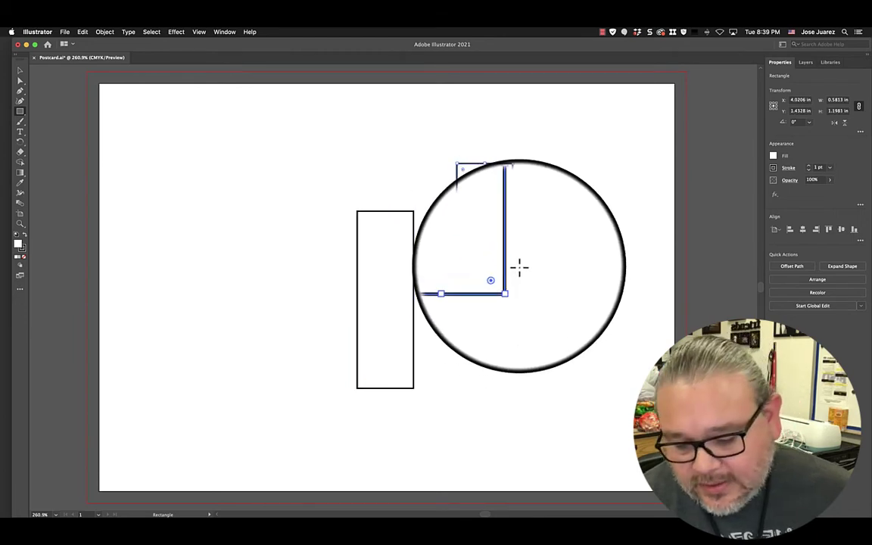
{"action": "key", "text": "super+z"}
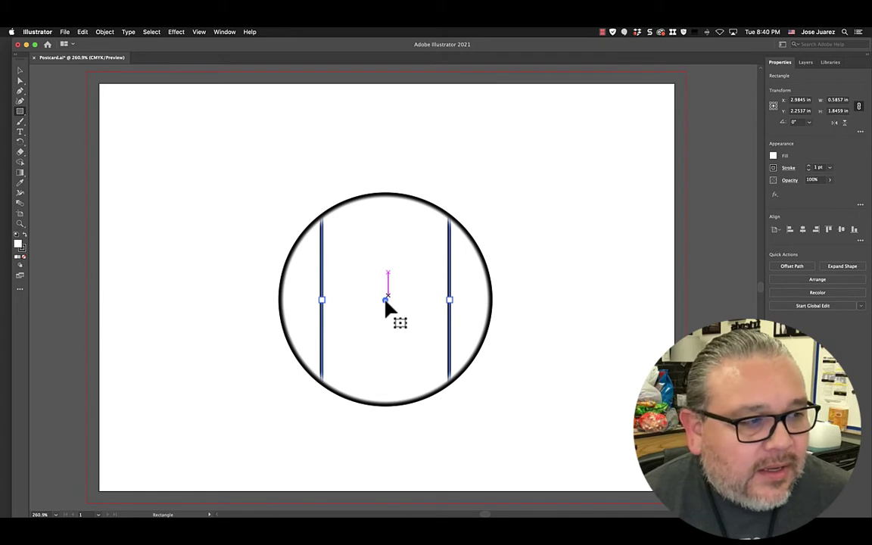
Step: Move the tall rectangle down and slightly to the right, and create a 1 x 0.1 in rectangle to its left with the Rectangle tool
{"action": "left_click_drag", "start_coordinate": [387, 300], "coordinate": [404, 353]}
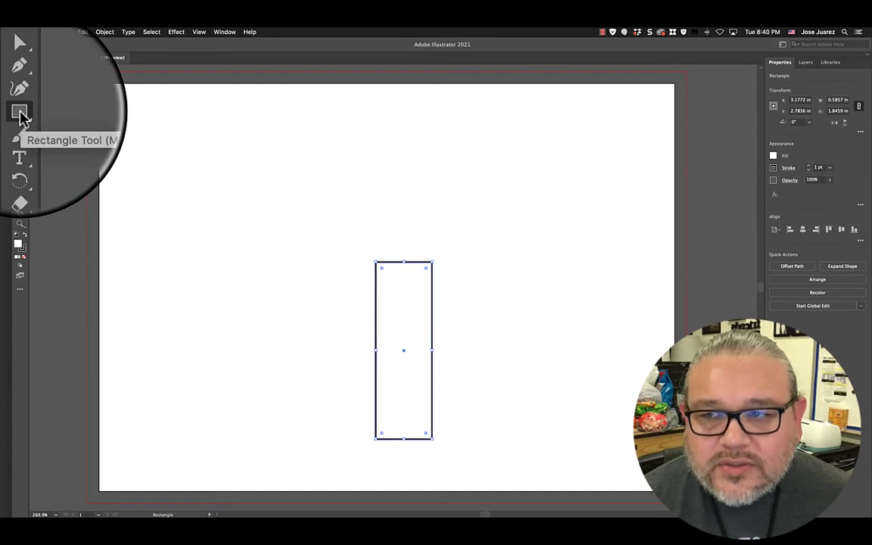
{"action": "left_click", "coordinate": [19, 114]}
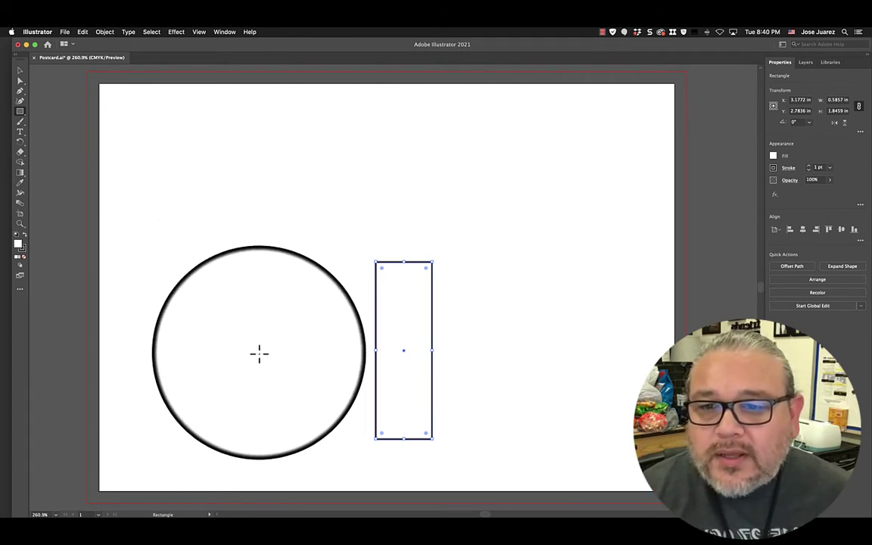
{"action": "left_click", "coordinate": [248, 304]}
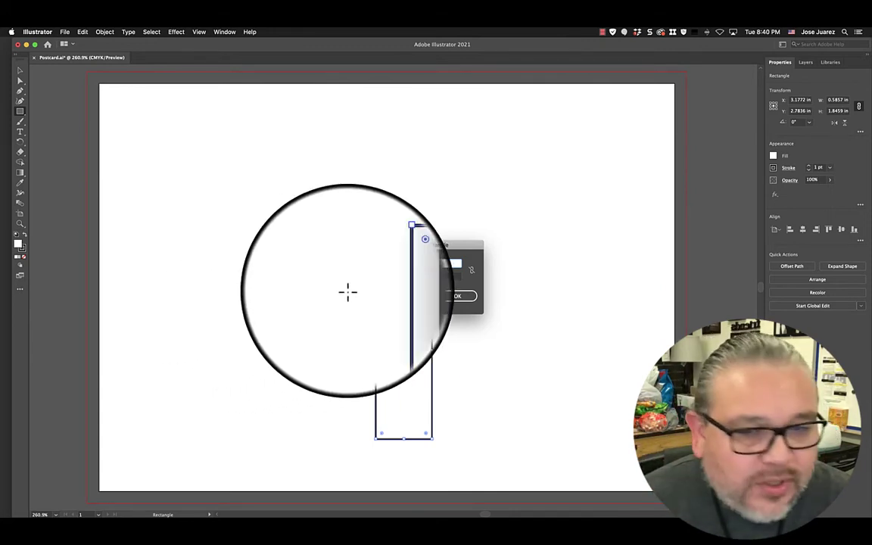
{"action": "left_click", "coordinate": [447, 265]}
{"action": "left_click_drag", "start_coordinate": [447, 264], "coordinate": [402, 266]}
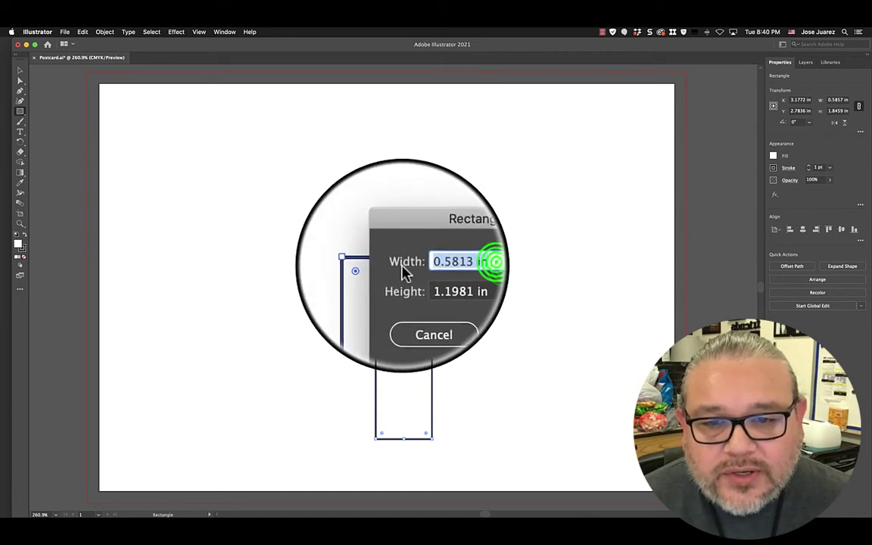
{"action": "type", "text": "1"}
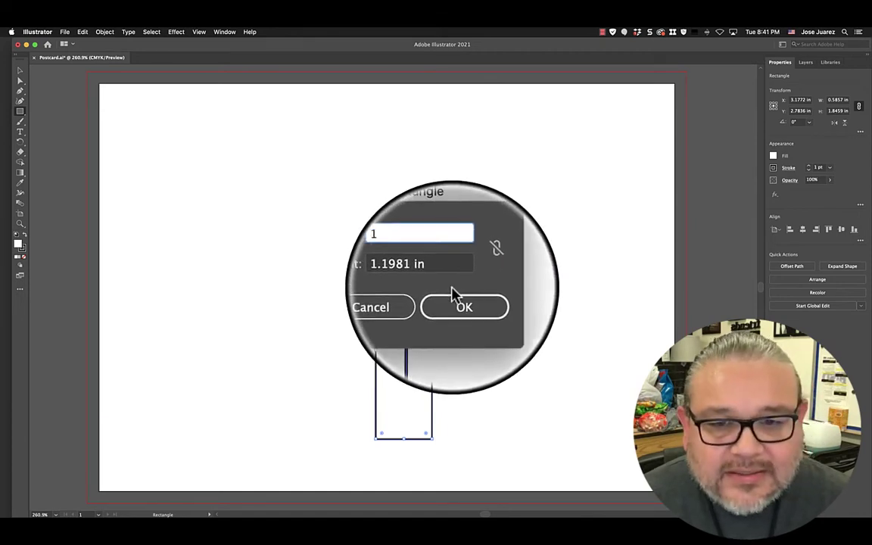
{"action": "left_click", "coordinate": [447, 278]}
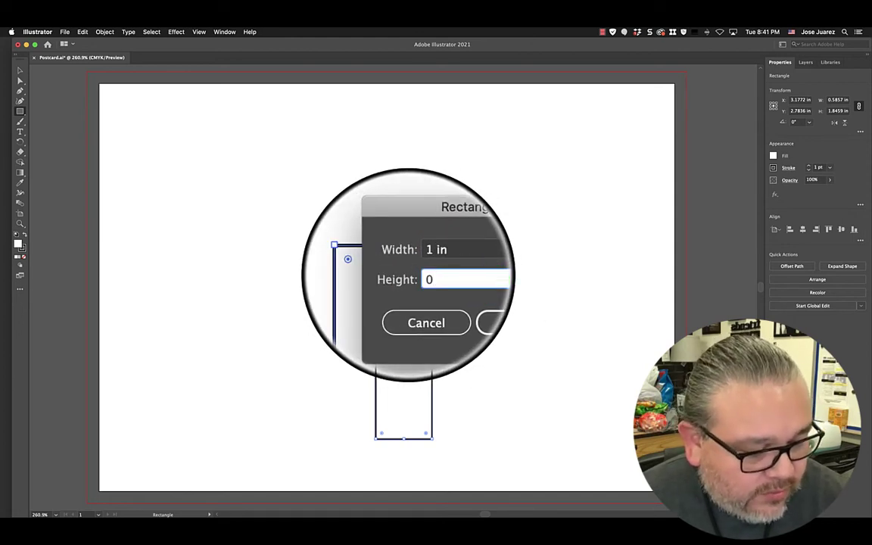
{"action": "type", "text": "0.1"}
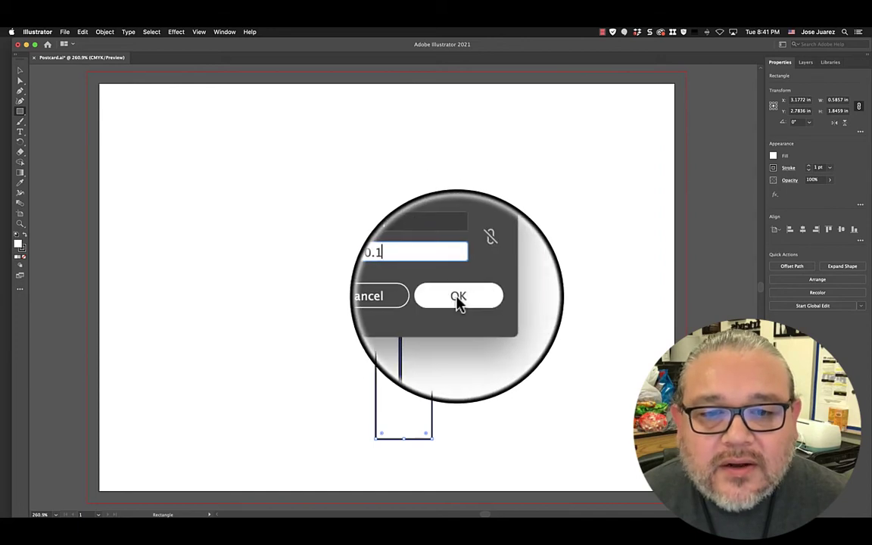
{"action": "left_click", "coordinate": [458, 298]}
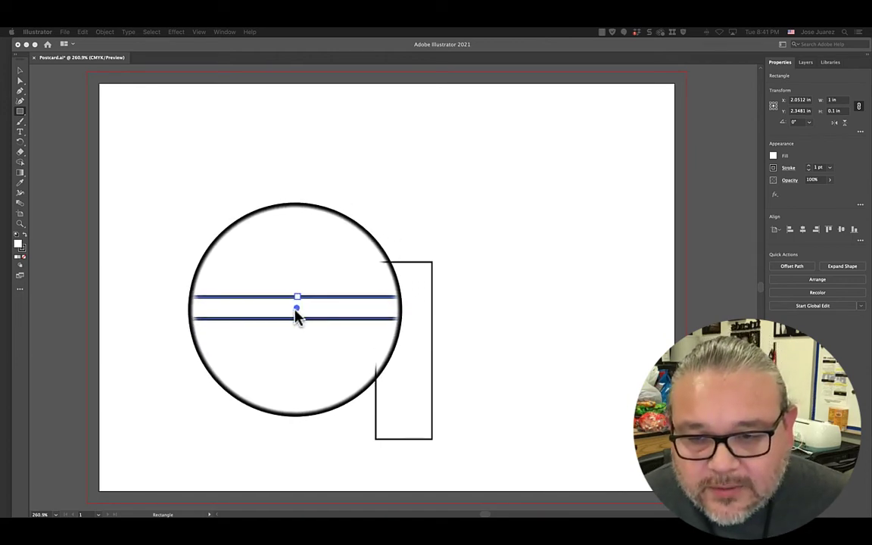
Step: Try to move the 1 x 0.1 in rectangle centered just beneath the tall rectangle, and undo the move
{"action": "left_click", "coordinate": [296, 309]}
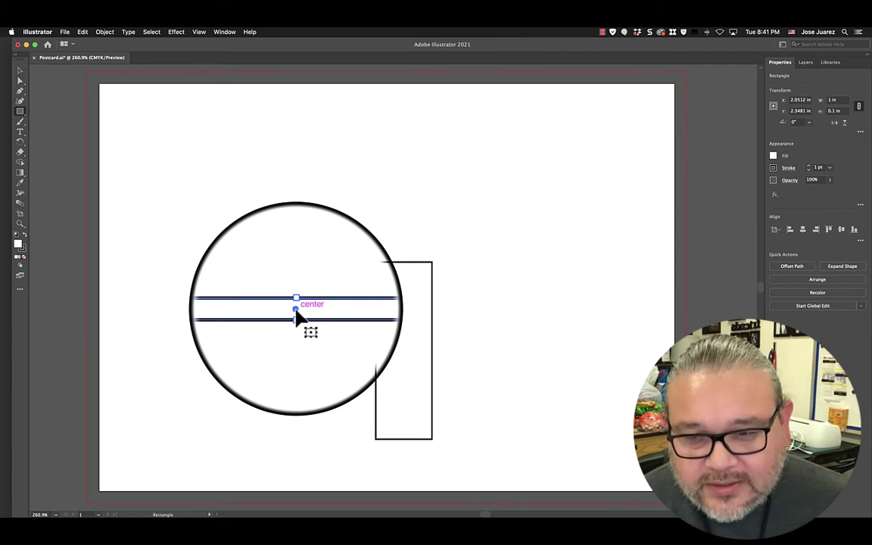
{"action": "left_click_drag", "start_coordinate": [297, 308], "coordinate": [402, 448]}
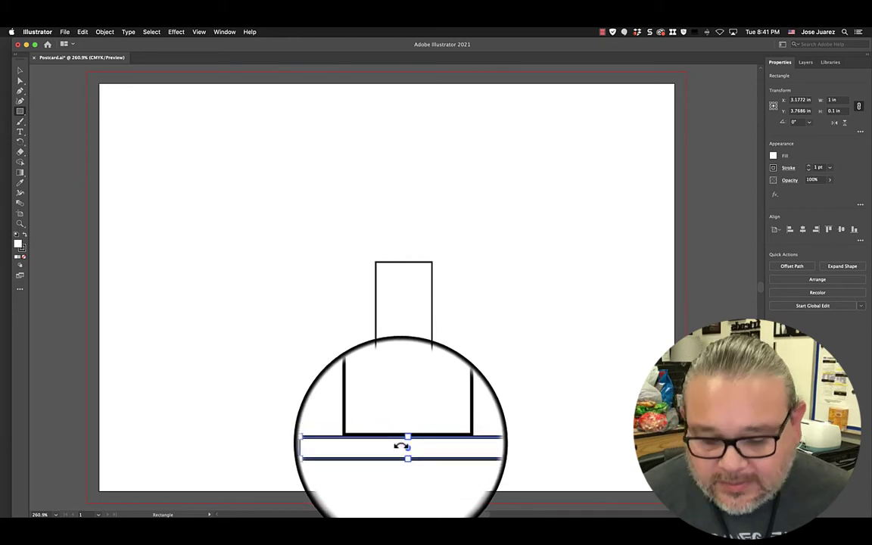
{"action": "key", "text": "super+z"}
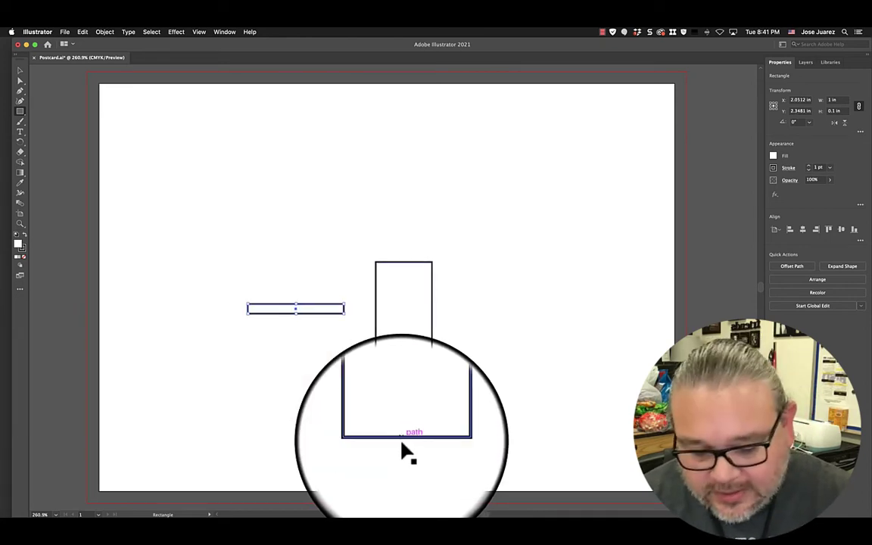
Step: Move the 1 x 0.1 in rectangle against the bottom edge of the tall rectangle as its base
{"action": "key", "text": "super+equal"}
{"action": "key", "text": "super+equal"}
{"action": "key", "text": "super+equal"}
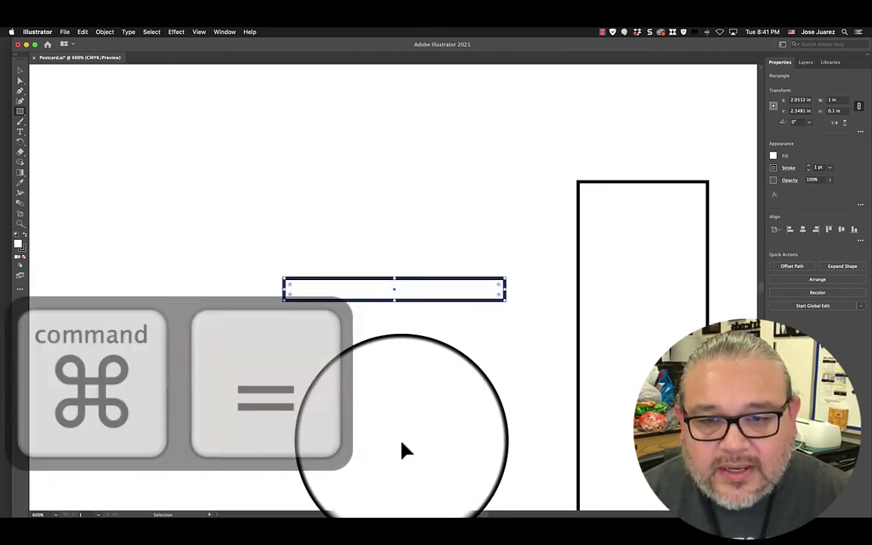
{"action": "key", "text": "super+equal"}
{"action": "key", "text": "super+minus"}
{"action": "key", "text": "super+minus"}
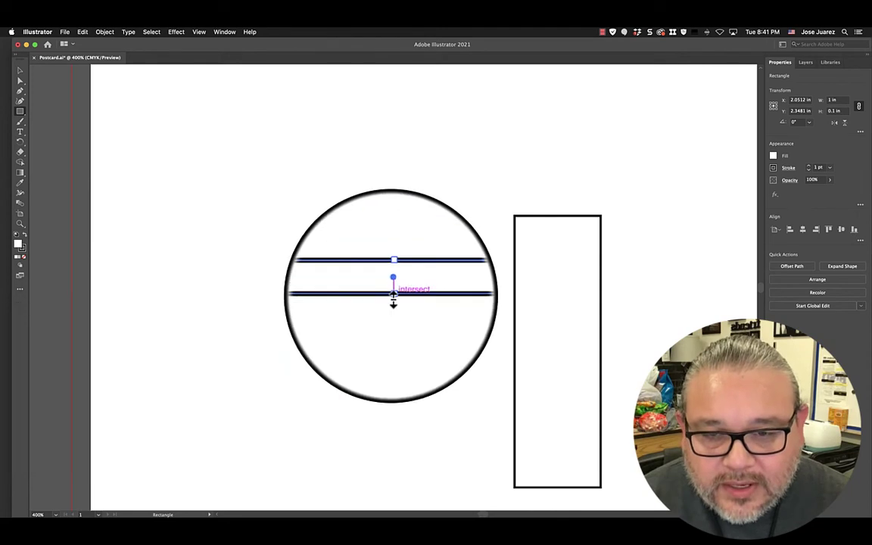
{"action": "left_click_drag", "start_coordinate": [392, 296], "coordinate": [561, 505]}
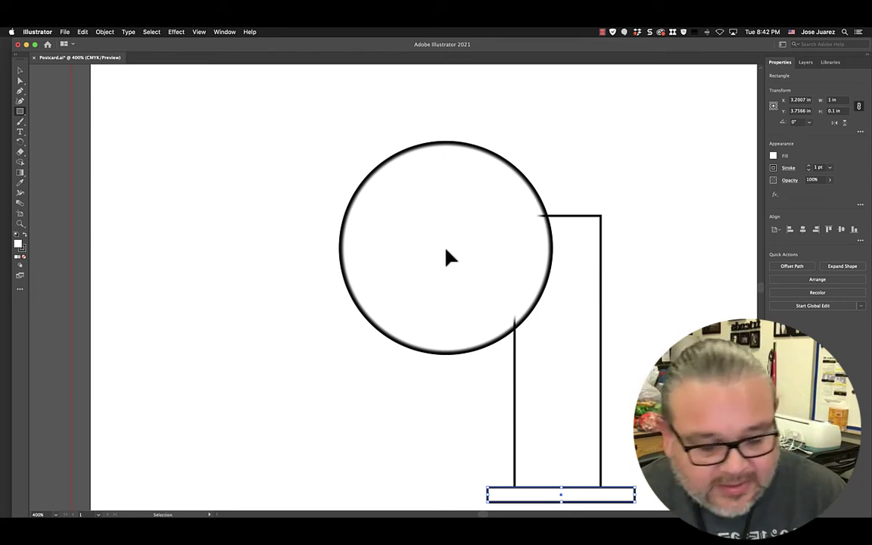
{"action": "key", "text": "super+0"}
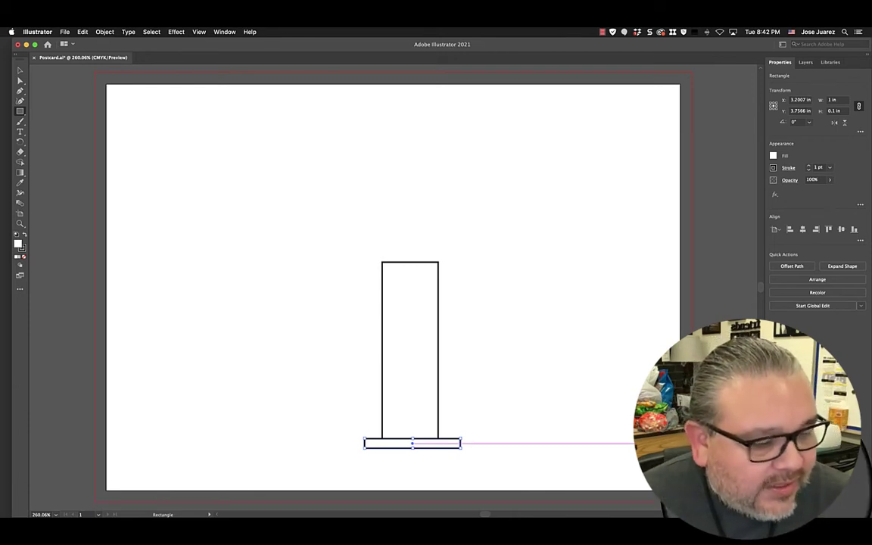
Step: Select the tall rectangle with the Selection tool, stretch it vertically in both directions from its center, and undo the stretch
{"action": "left_click", "coordinate": [22, 71]}
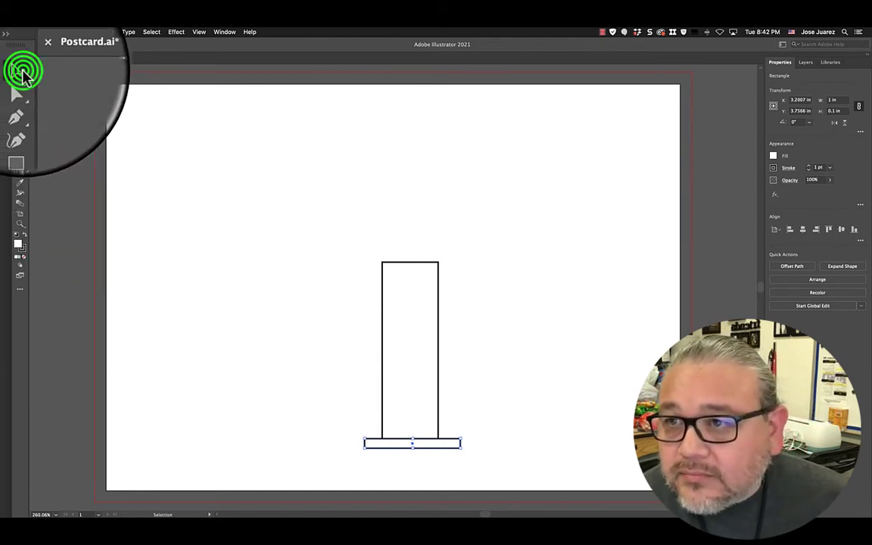
{"action": "left_click", "coordinate": [21, 73]}
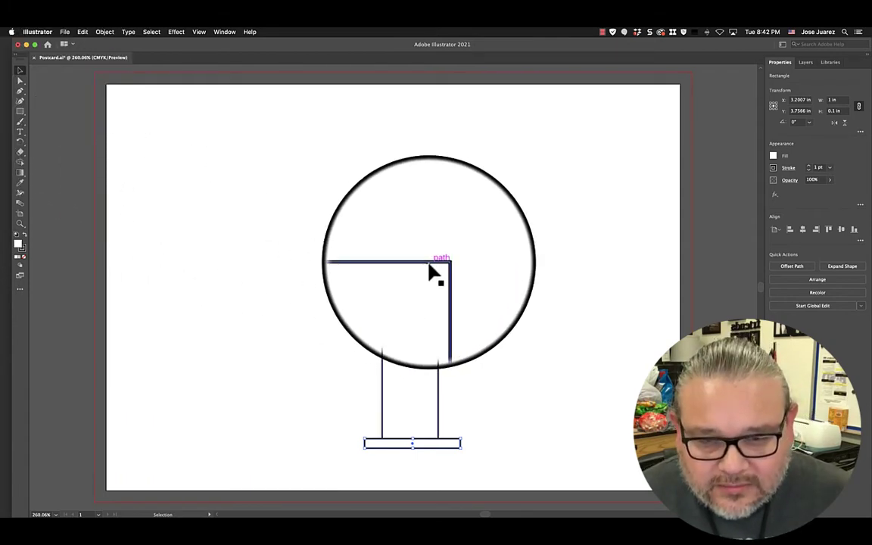
{"action": "left_click", "coordinate": [430, 265]}
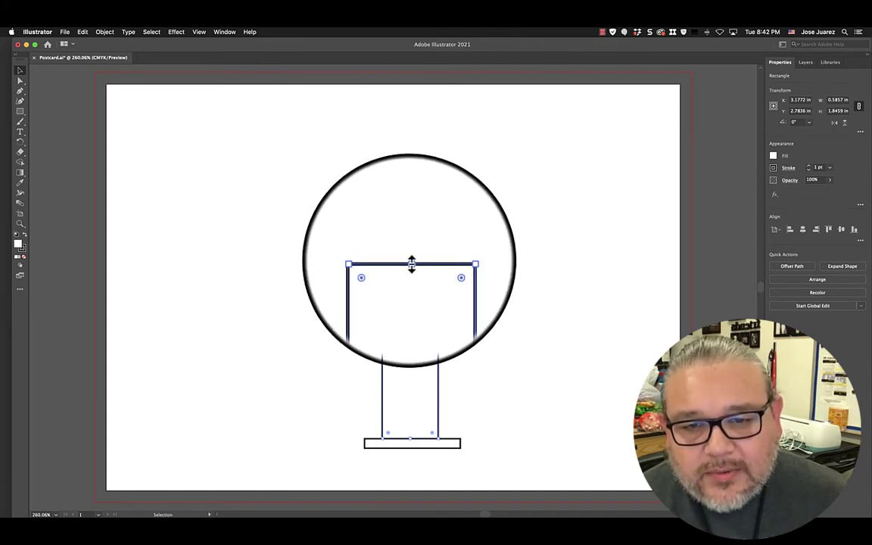
{"action": "left_click_drag", "start_coordinate": [411, 263], "coordinate": [391, 190]}
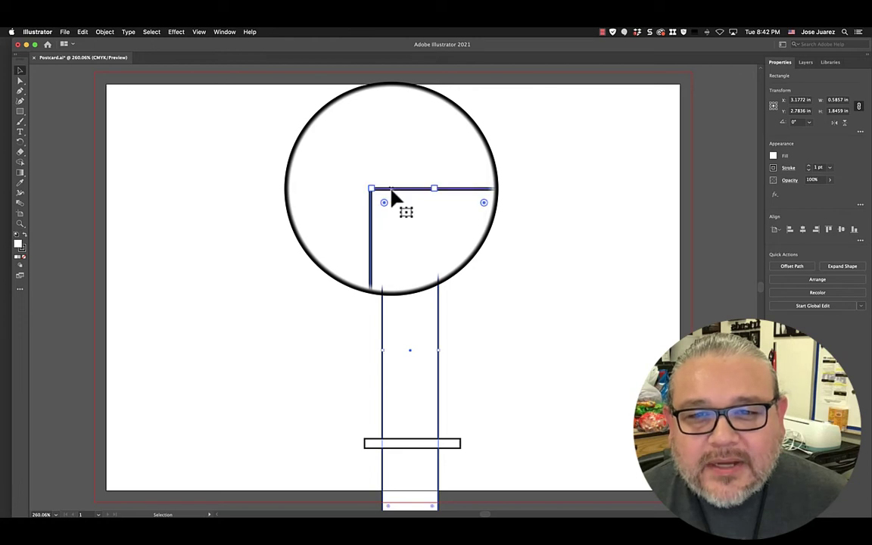
{"action": "key", "text": "super+z"}
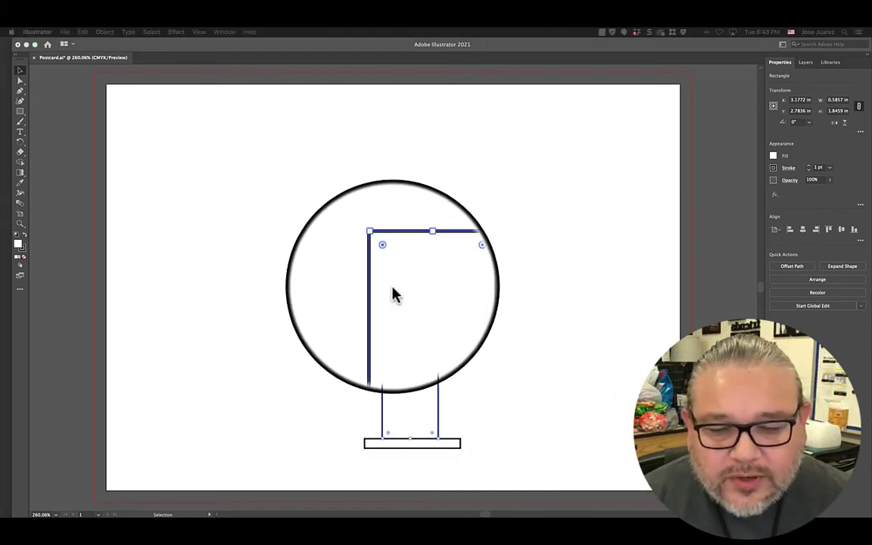
Step: Stretch the tall rectangle vertically from its center to a height of about 3 in, keeping its width
{"action": "left_click", "coordinate": [411, 264]}
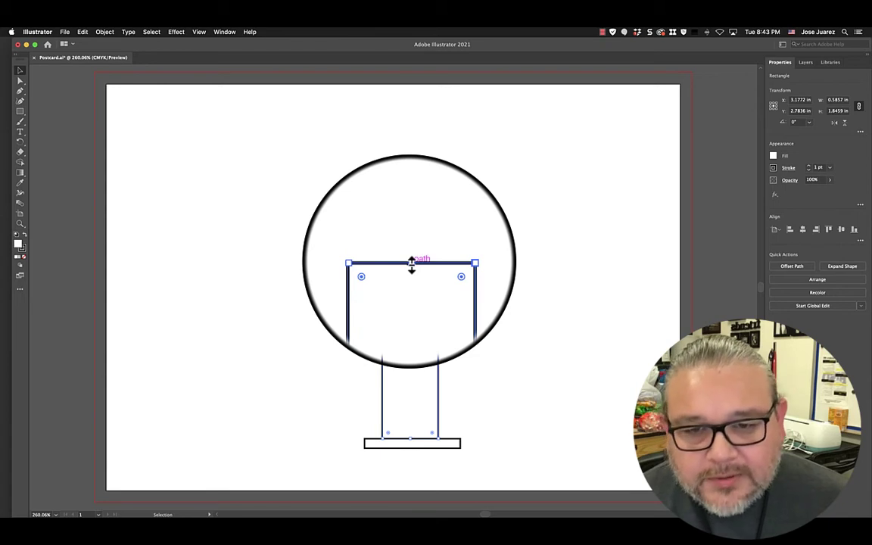
{"action": "left_click", "coordinate": [411, 265]}
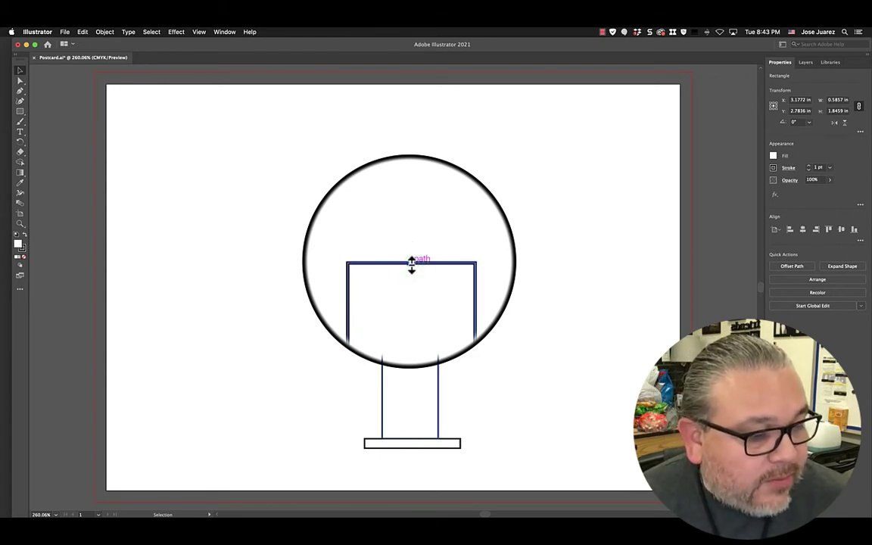
{"action": "left_click_drag", "start_coordinate": [411, 264], "coordinate": [411, 263]}
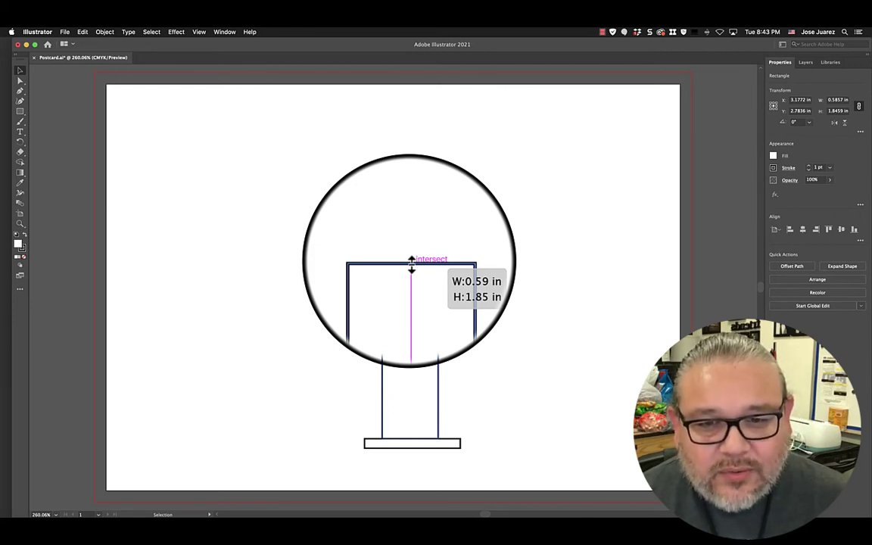
{"action": "left_click_drag", "start_coordinate": [411, 263], "coordinate": [413, 212]}
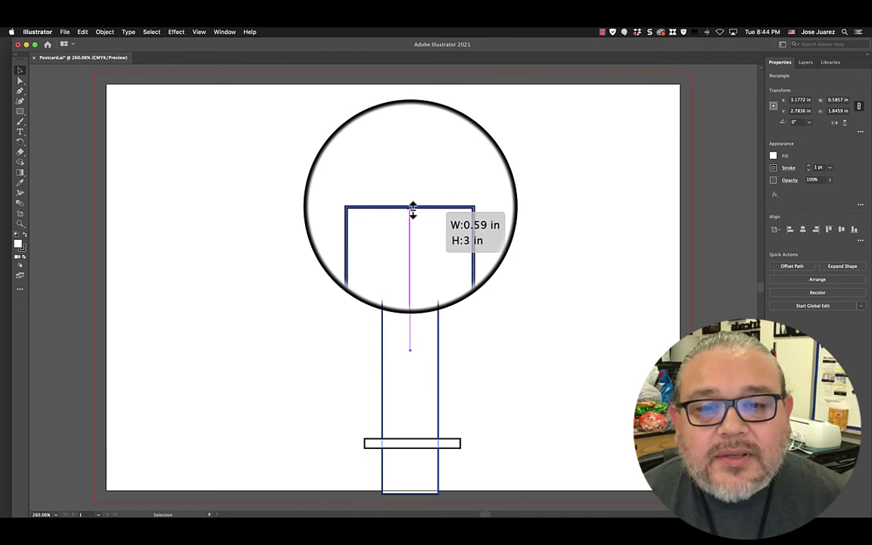
{"action": "left_click_drag", "start_coordinate": [413, 212], "coordinate": [412, 212]}
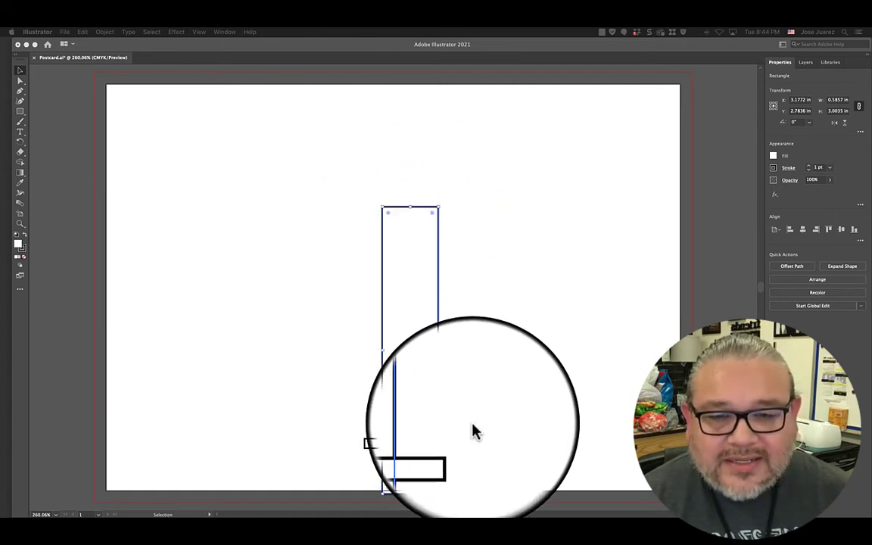
Step: Rotate the tall rectangle about its center to 270°, return it to upright, and rotate it to 270° again
{"action": "left_click", "coordinate": [438, 206]}
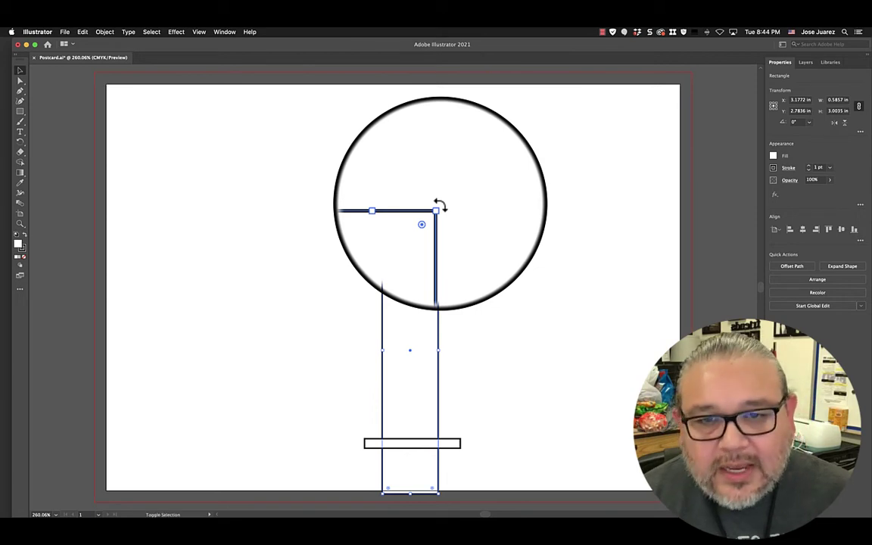
{"action": "left_click_drag", "start_coordinate": [440, 205], "coordinate": [533, 349]}
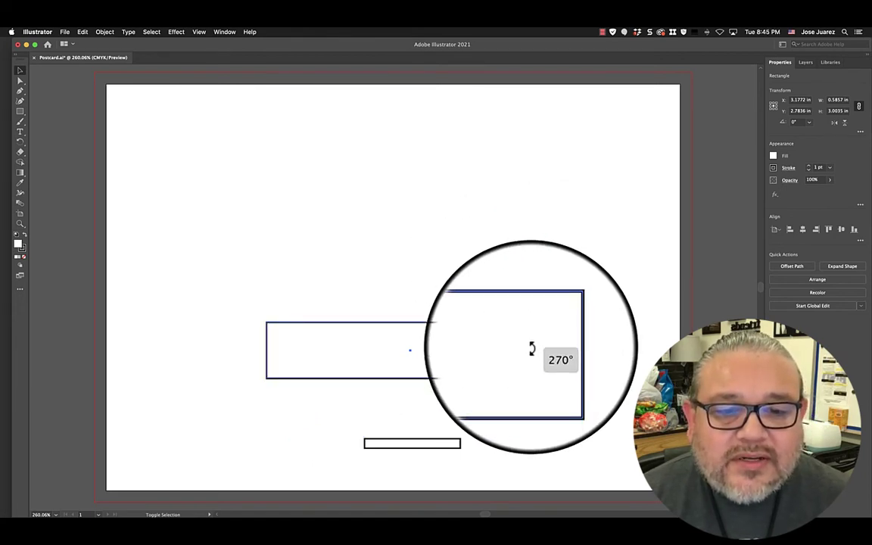
{"action": "left_click_drag", "start_coordinate": [532, 349], "coordinate": [532, 349]}
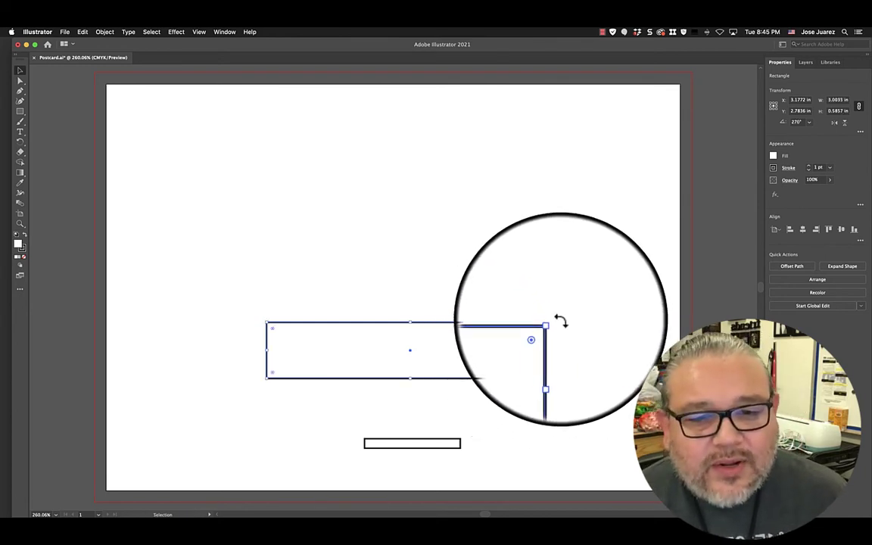
{"action": "left_click_drag", "start_coordinate": [556, 318], "coordinate": [370, 144]}
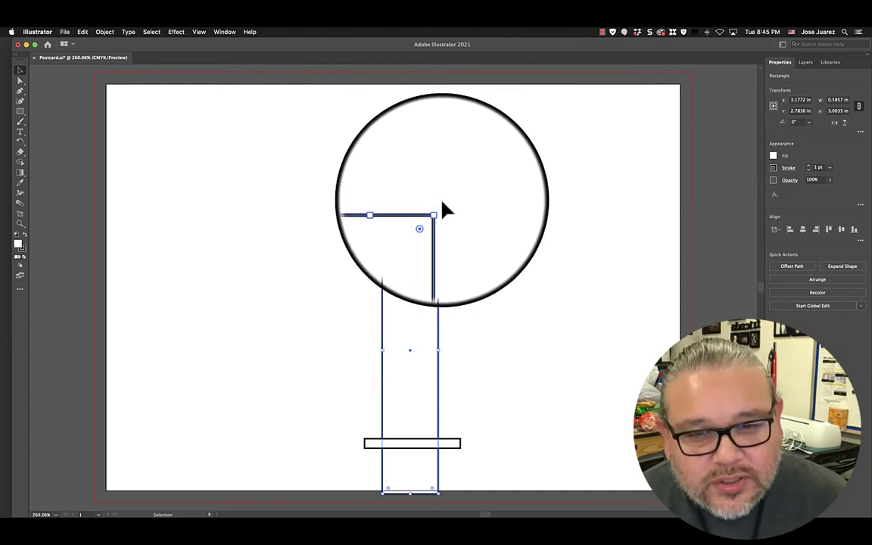
{"action": "left_click_drag", "start_coordinate": [443, 203], "coordinate": [534, 378]}
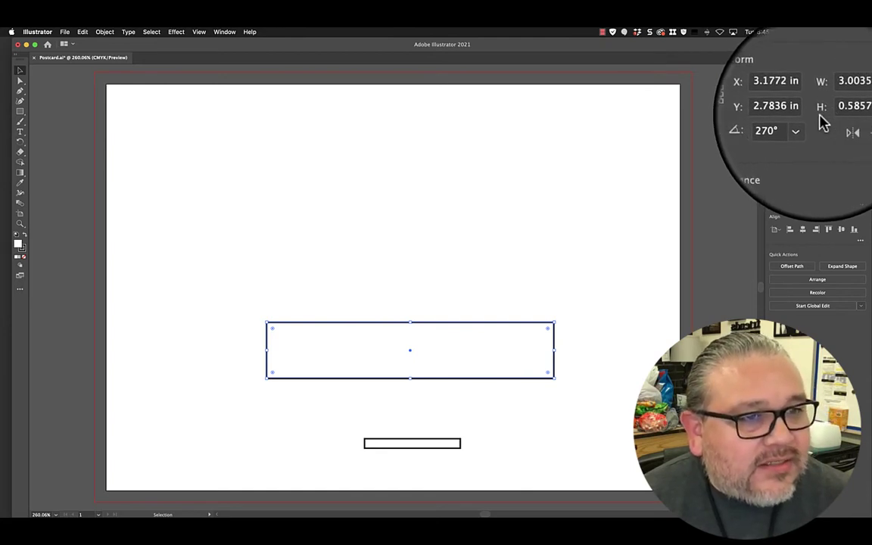
Step: Unlink the rotated rectangle's width and height proportions, and set its height to 0.5 in
{"action": "left_click", "coordinate": [861, 112]}
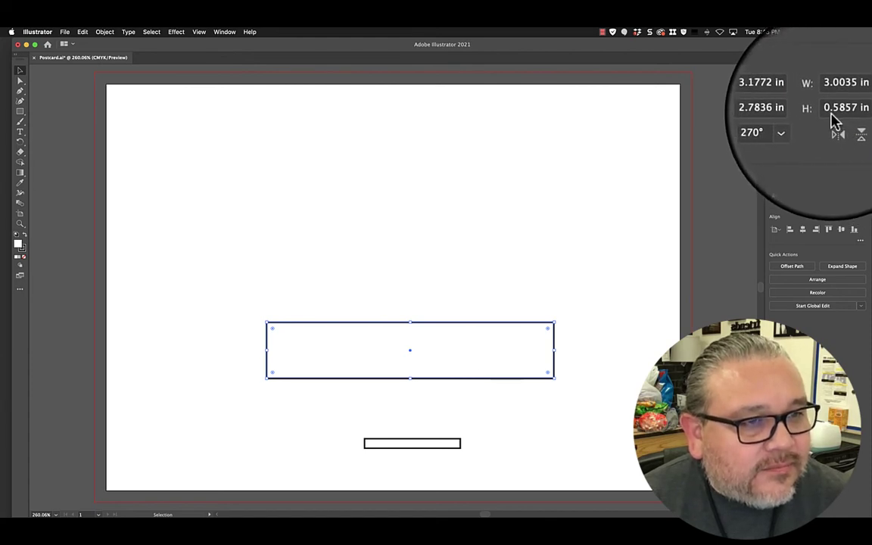
{"action": "left_click", "coordinate": [832, 112]}
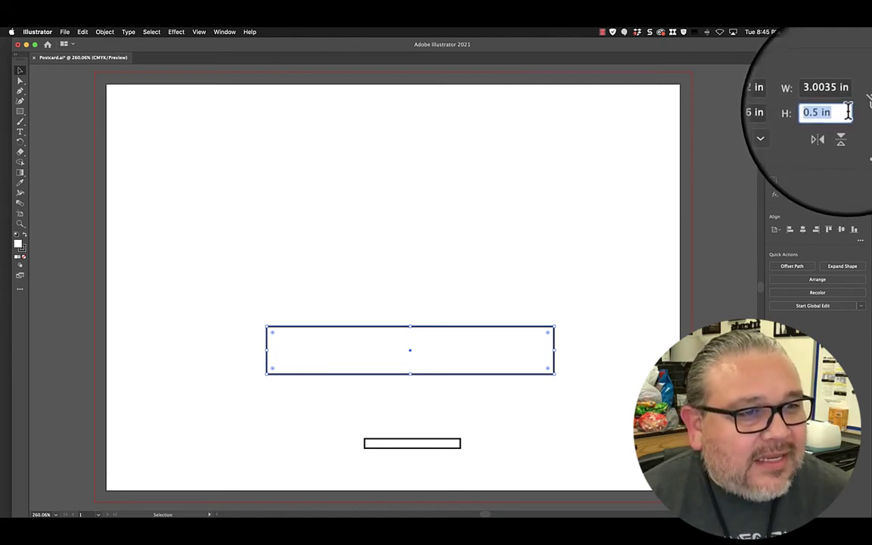
{"action": "left_click", "coordinate": [860, 110]}
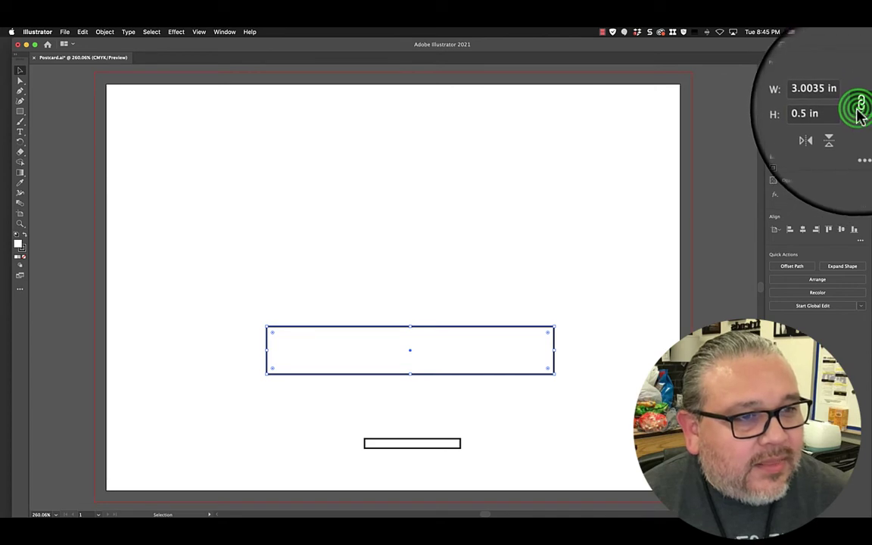
{"action": "left_click", "coordinate": [860, 111]}
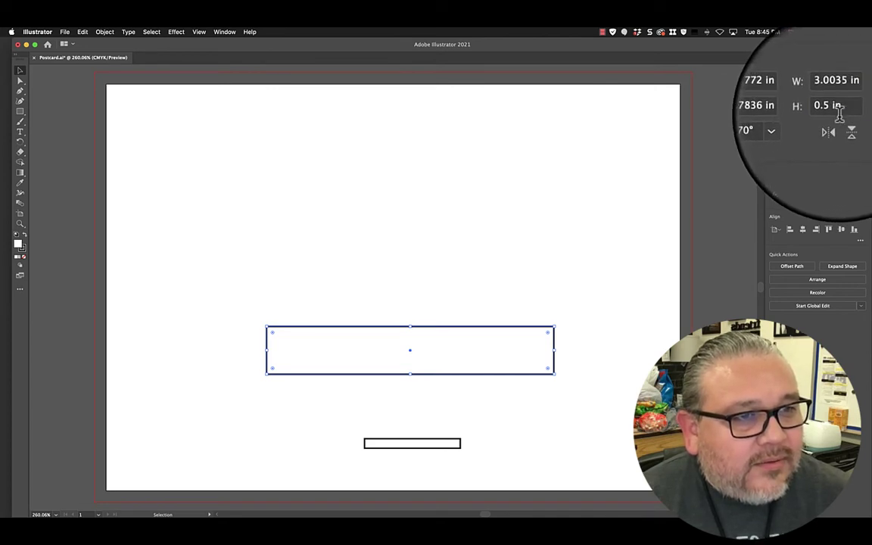
{"action": "left_click", "coordinate": [837, 112]}
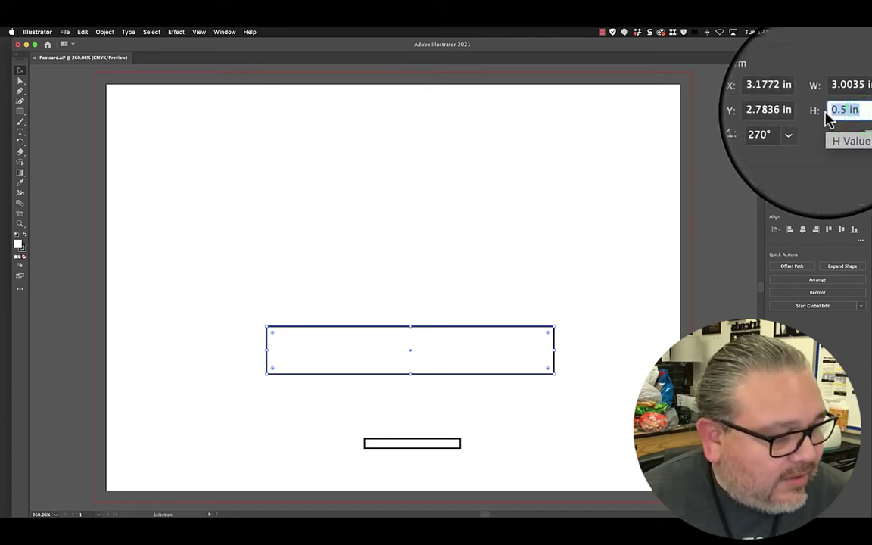
Step: Set the wide rectangle's height to 0.75 in, undo the change, and apply the 0.75 in height again
{"action": "type", "text": ".75"}
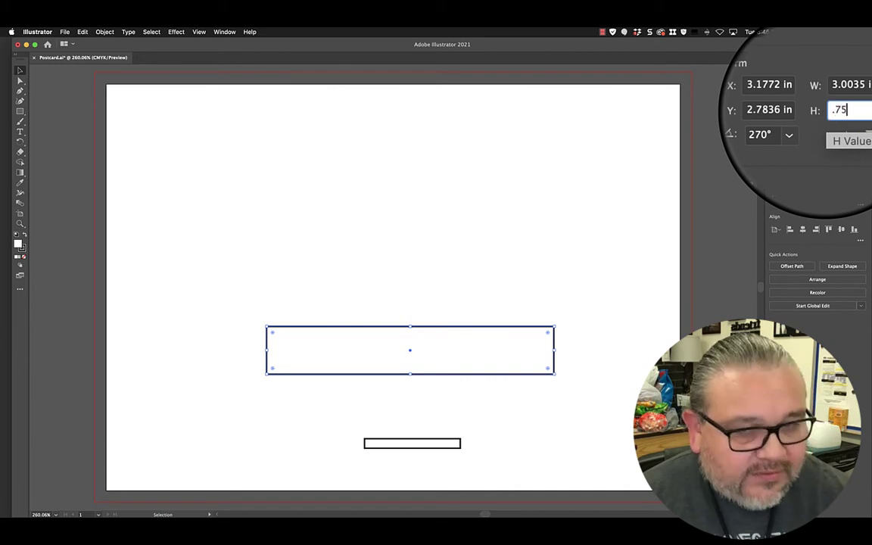
{"action": "key", "text": "Return"}
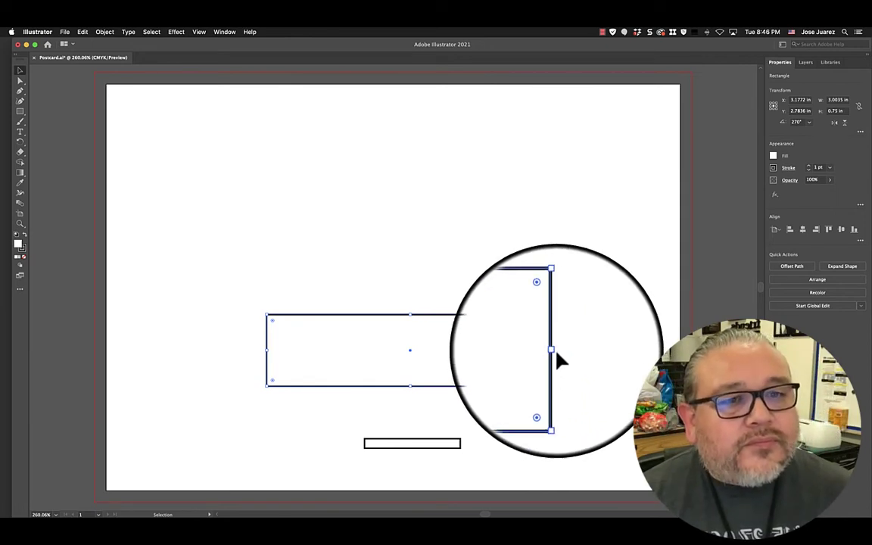
{"action": "key", "text": "super+z"}
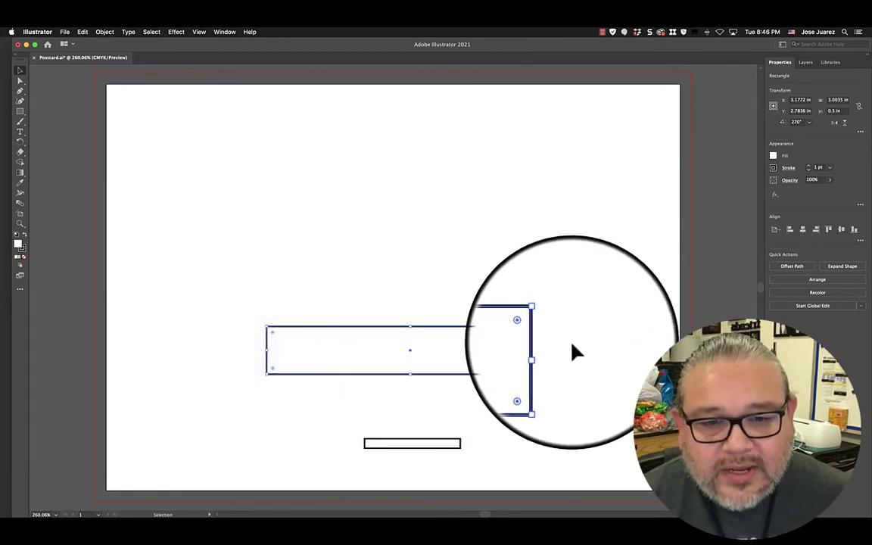
{"action": "left_click", "coordinate": [832, 112]}
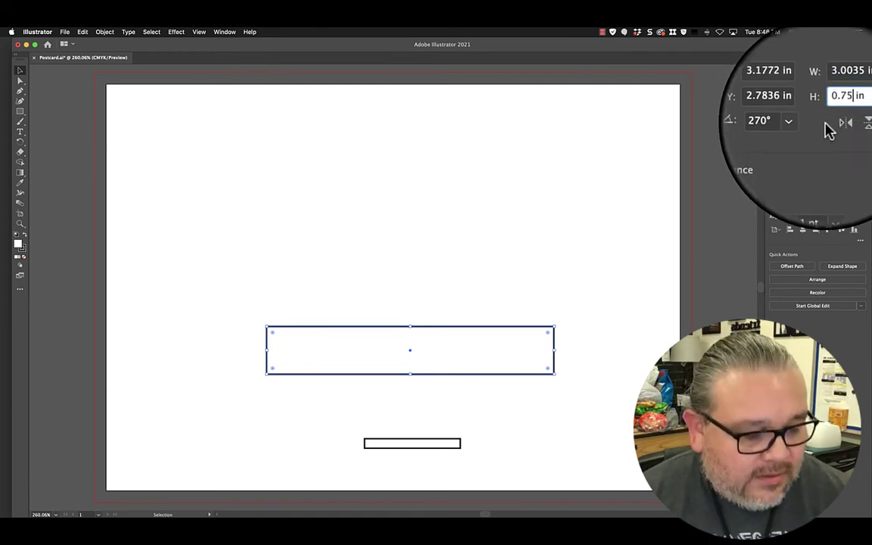
{"action": "key", "text": "Return"}
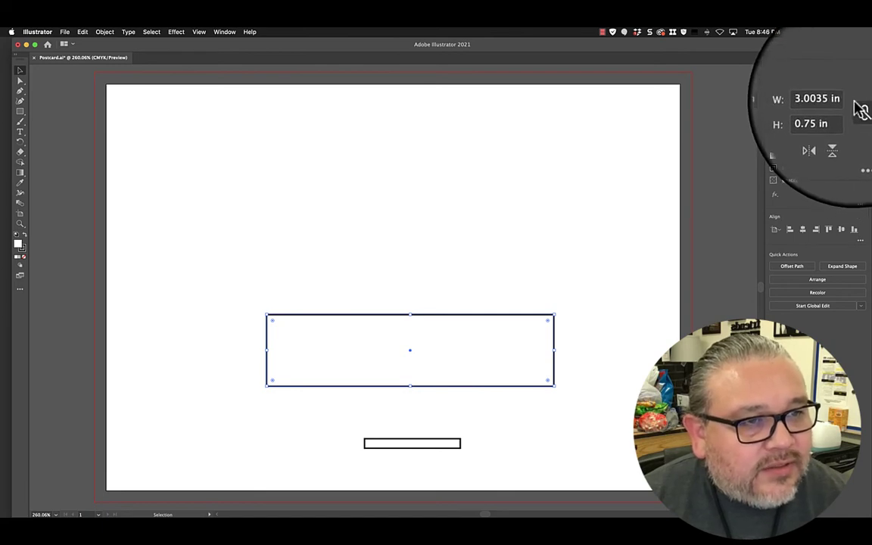
Step: Link the wide rectangle's width and height proportions, unlink them again, and deselect the rectangle
{"action": "left_click", "coordinate": [858, 112]}
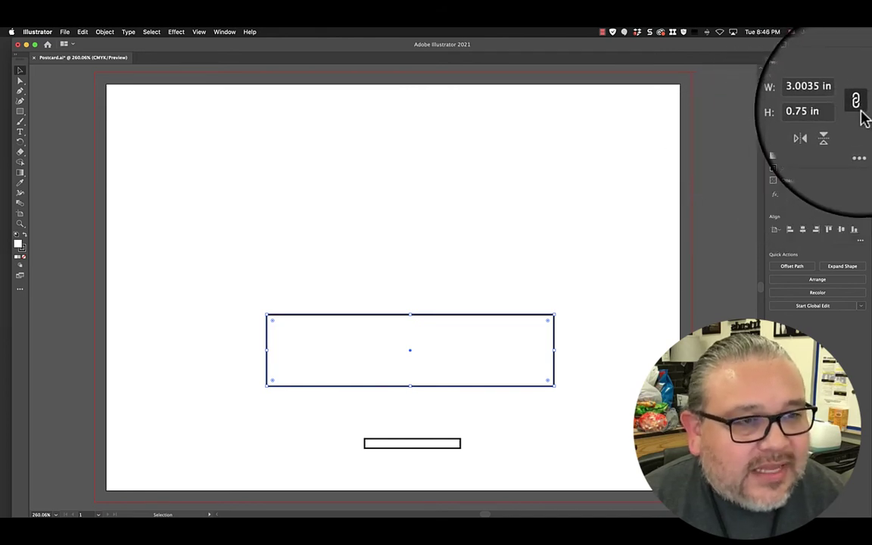
{"action": "left_click", "coordinate": [859, 109]}
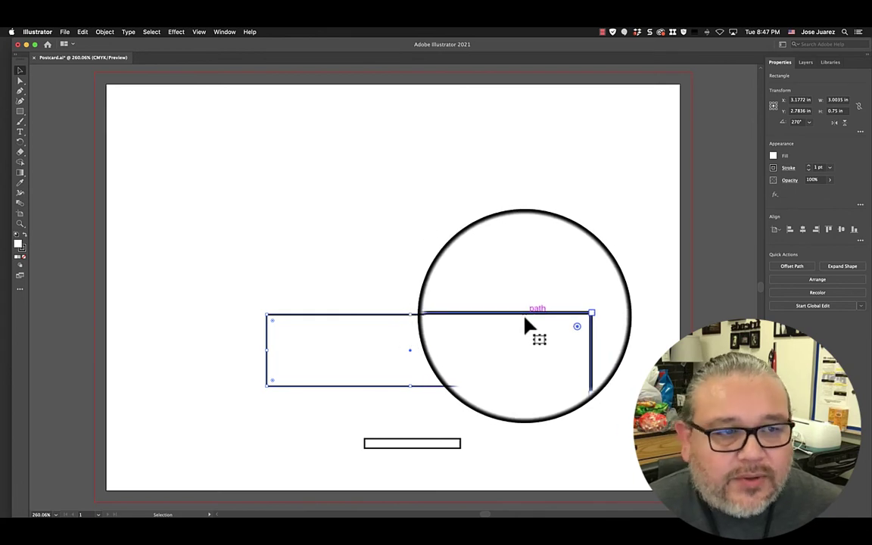
{"action": "left_click", "coordinate": [517, 255]}
{"action": "left_click", "coordinate": [466, 357]}
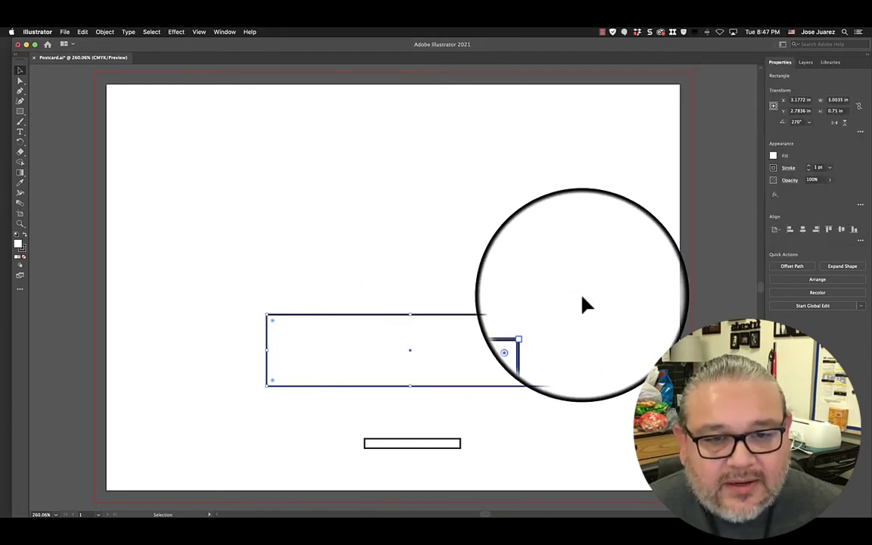
{"action": "left_click", "coordinate": [600, 267]}
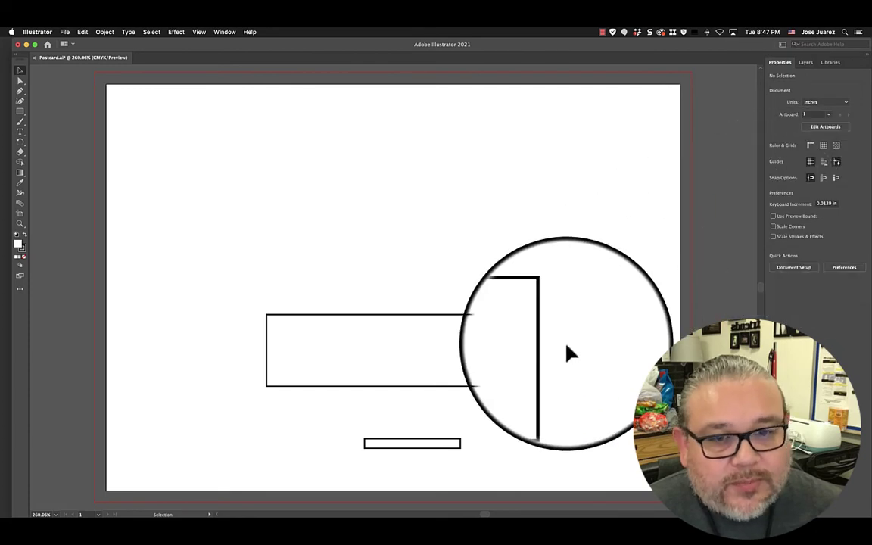
Step: Select the wide rectangle and fill it with the dark brown swatch
{"action": "left_click", "coordinate": [477, 347]}
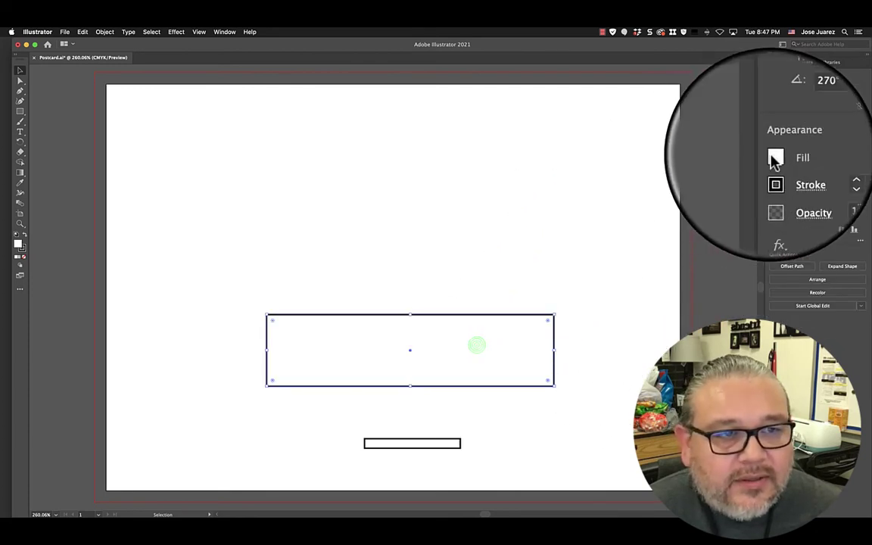
{"action": "left_click", "coordinate": [773, 156]}
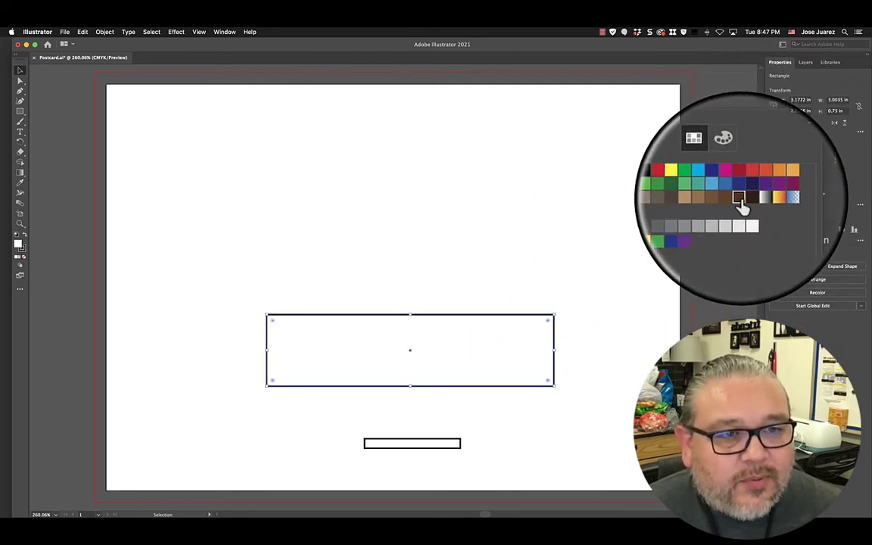
{"action": "left_click", "coordinate": [739, 199]}
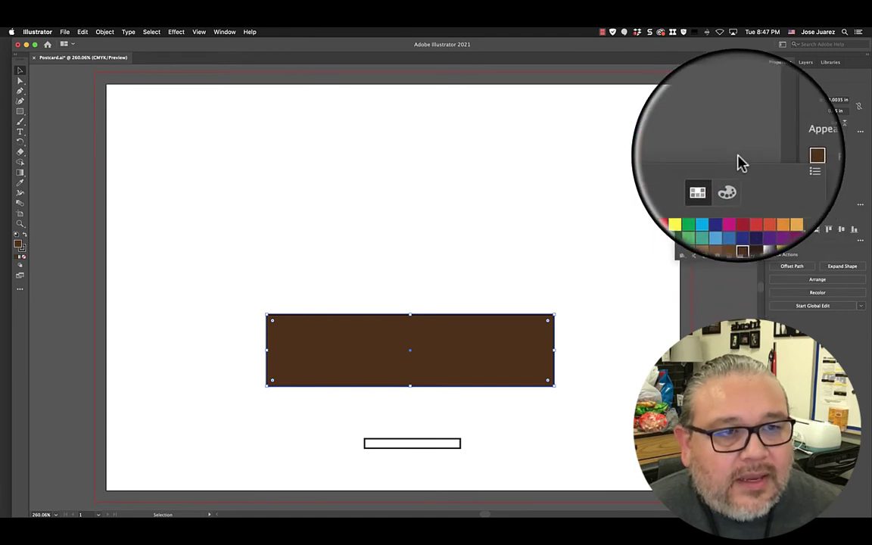
{"action": "left_click", "coordinate": [792, 160]}
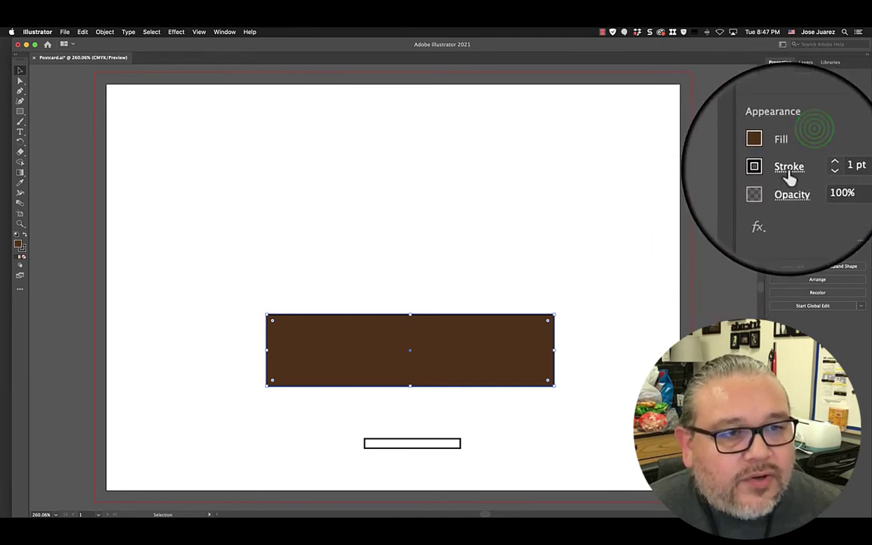
Step: Set the brown rectangle's stroke color to None and deselect the rectangle
{"action": "left_click", "coordinate": [774, 172]}
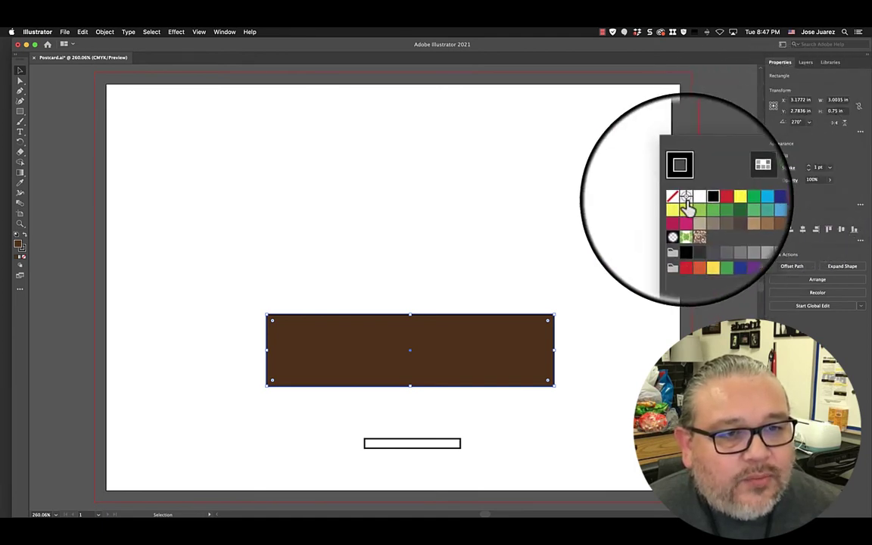
{"action": "left_click", "coordinate": [681, 199]}
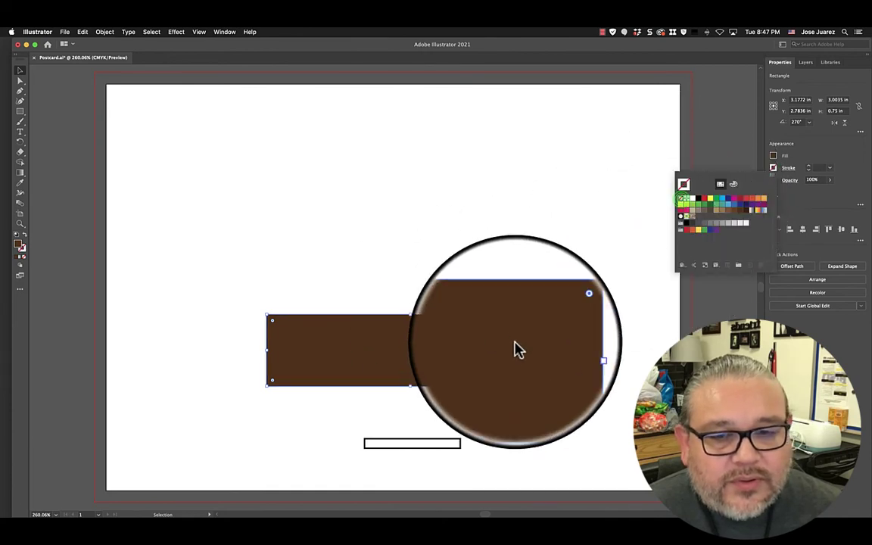
{"action": "left_click", "coordinate": [804, 146]}
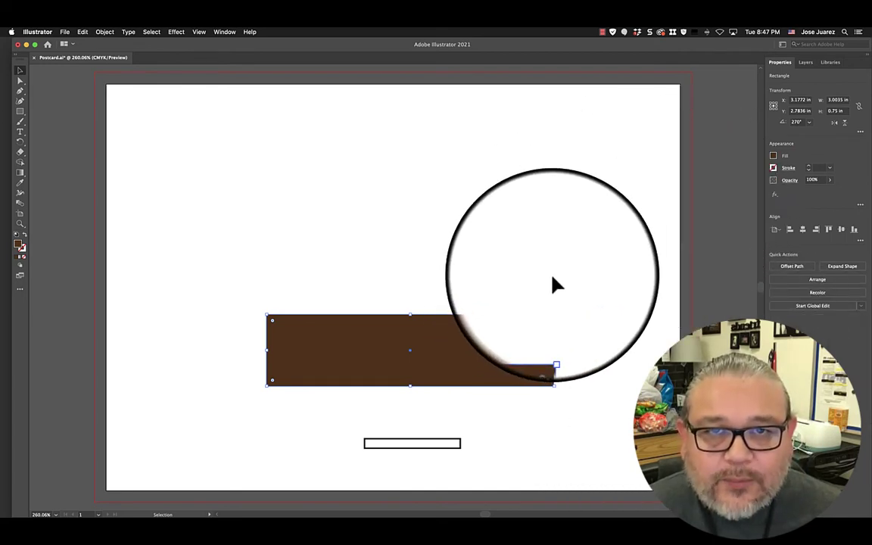
{"action": "left_click", "coordinate": [620, 302]}
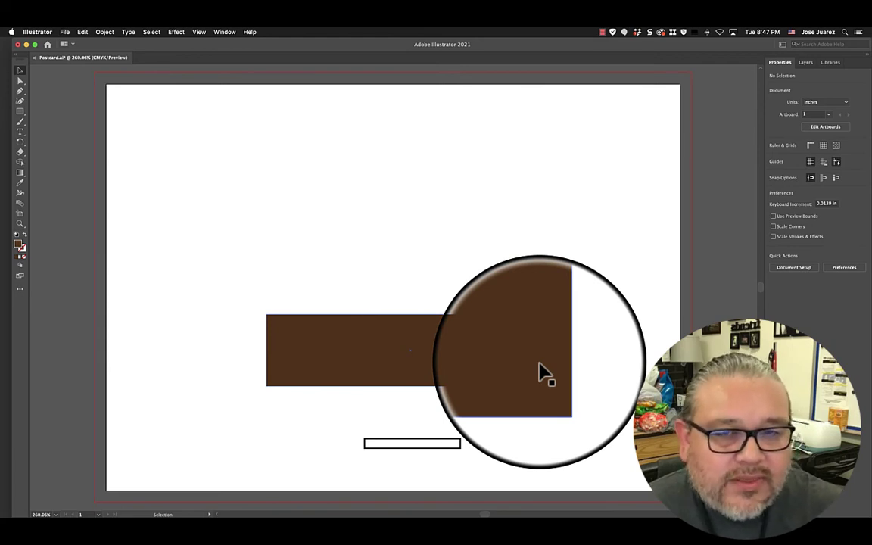
Step: Select the small rectangle below the brown one and slightly round all four of its corners with the live corner widgets
{"action": "left_click", "coordinate": [426, 445]}
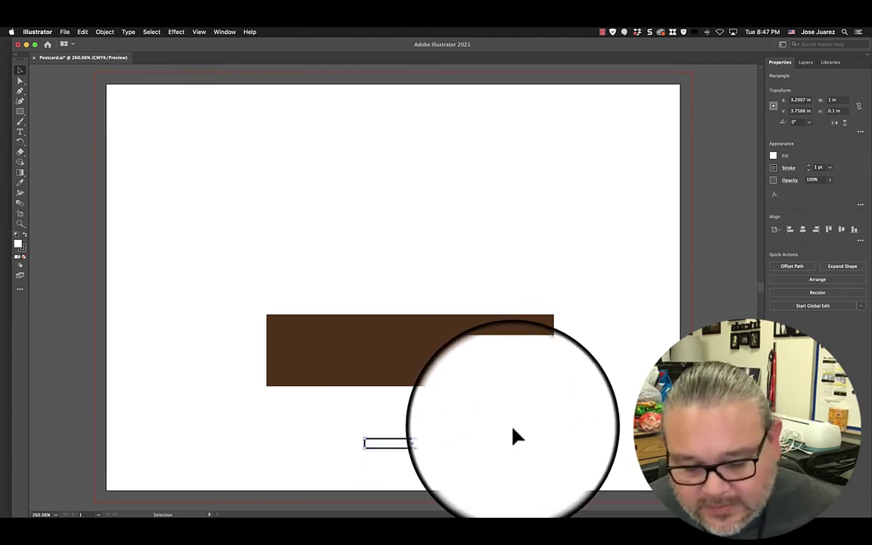
{"action": "key", "text": "super+equal"}
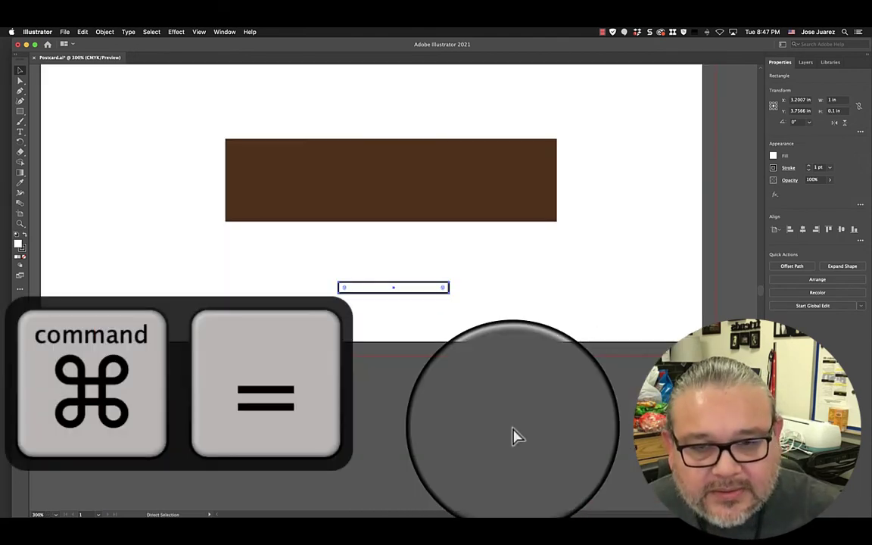
{"action": "key", "text": "super+equal"}
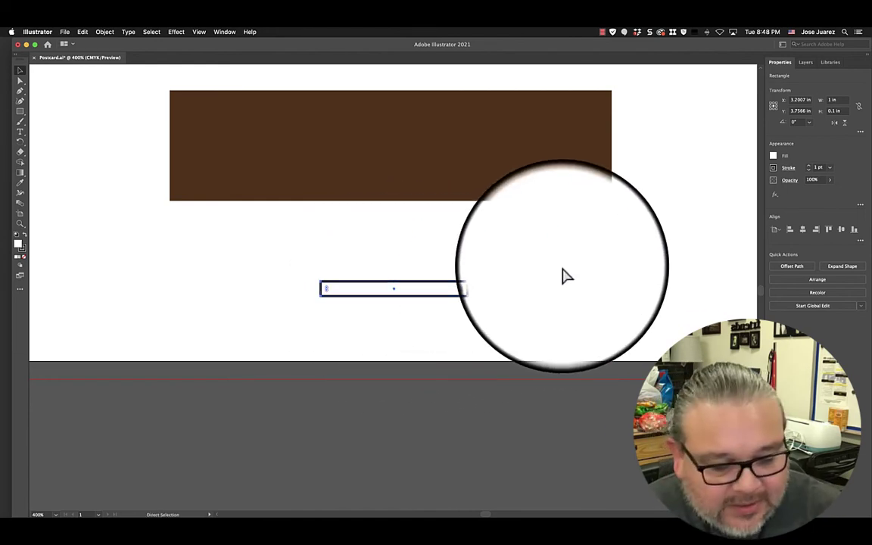
{"action": "key", "text": "super+equal"}
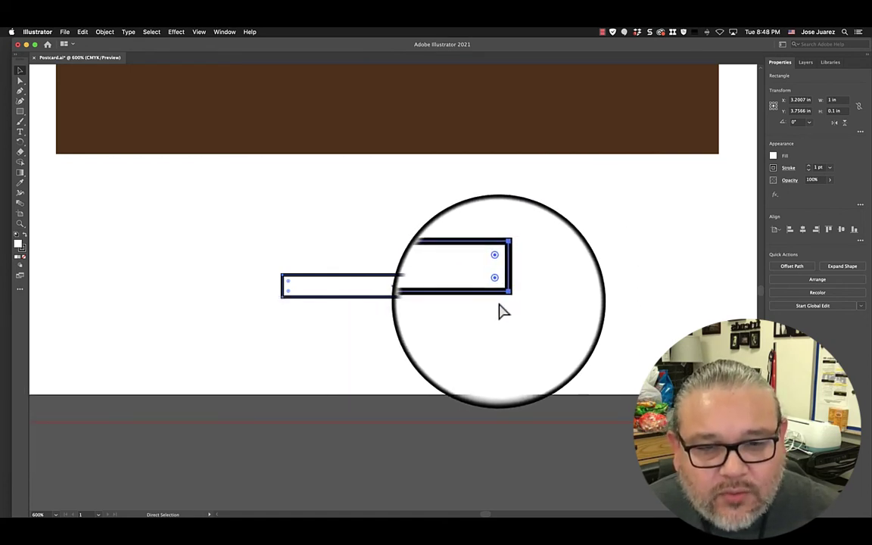
{"action": "scroll", "coordinate": [605, 320], "scroll_direction": "down", "scroll_amount": 1}
{"action": "scroll", "coordinate": [605, 320], "scroll_direction": "left", "scroll_amount": 1}
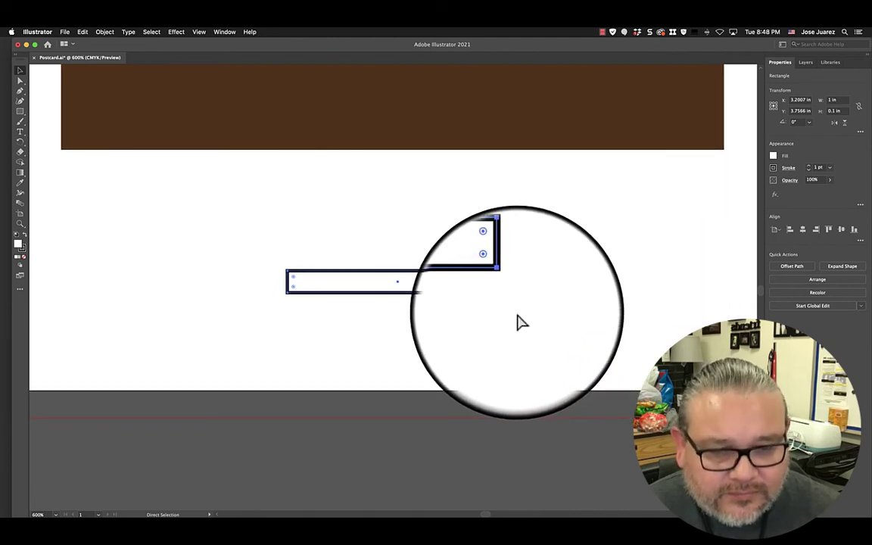
{"action": "scroll", "coordinate": [512, 321], "scroll_direction": "right", "scroll_amount": 1}
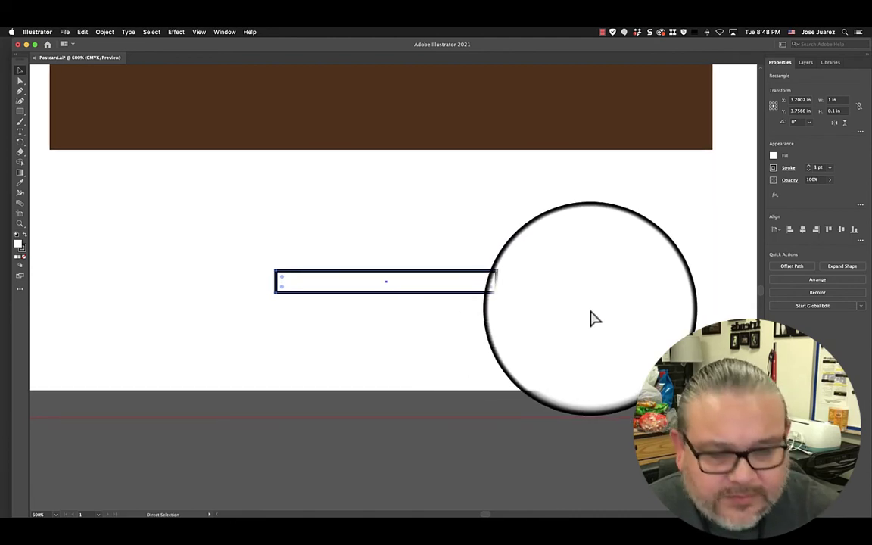
{"action": "key", "text": "super+equal"}
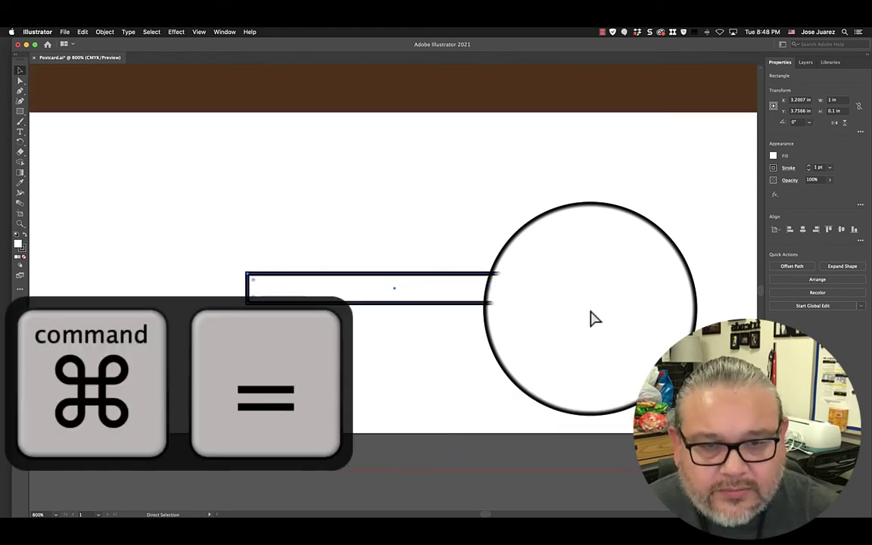
{"action": "key", "text": "super+equal"}
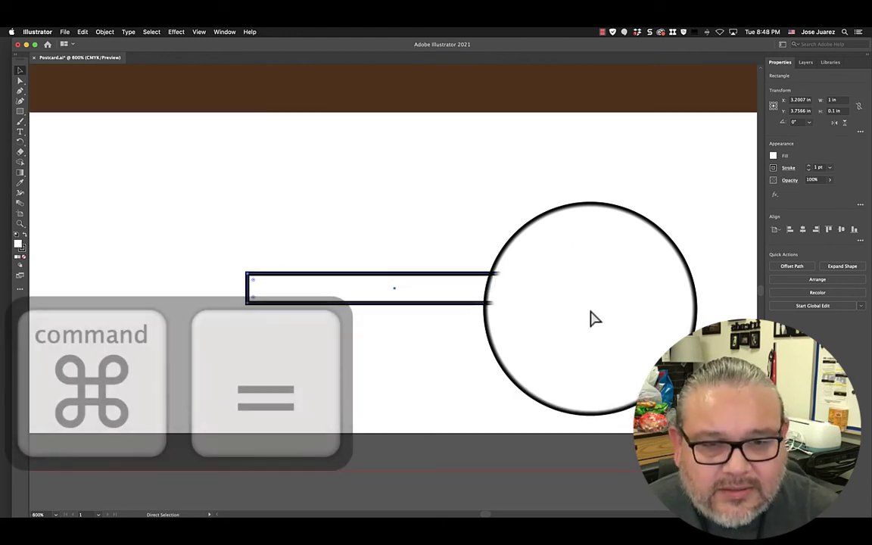
{"action": "key", "text": "v"}
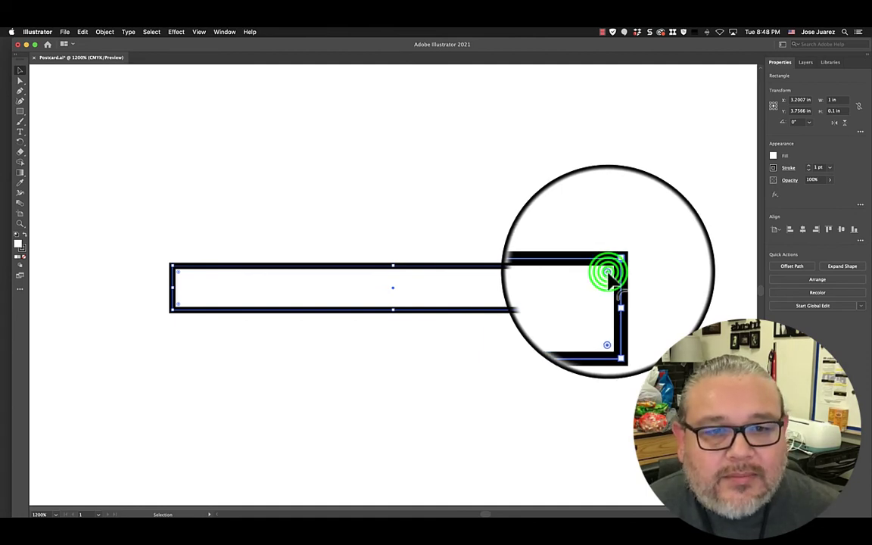
{"action": "mouse_move", "coordinate": [608, 275]}
{"action": "left_mouse_down"}
{"action": "mouse_move", "coordinate": [587, 290]}
{"action": "mouse_move", "coordinate": [596, 279]}
{"action": "mouse_move", "coordinate": [585, 303]}
{"action": "mouse_move", "coordinate": [607, 279]}
{"action": "left_mouse_up"}
Step: Isolate the small rectangle's top-right corner widget and adjust that corner's rounding on its own
{"action": "left_click", "coordinate": [603, 274]}
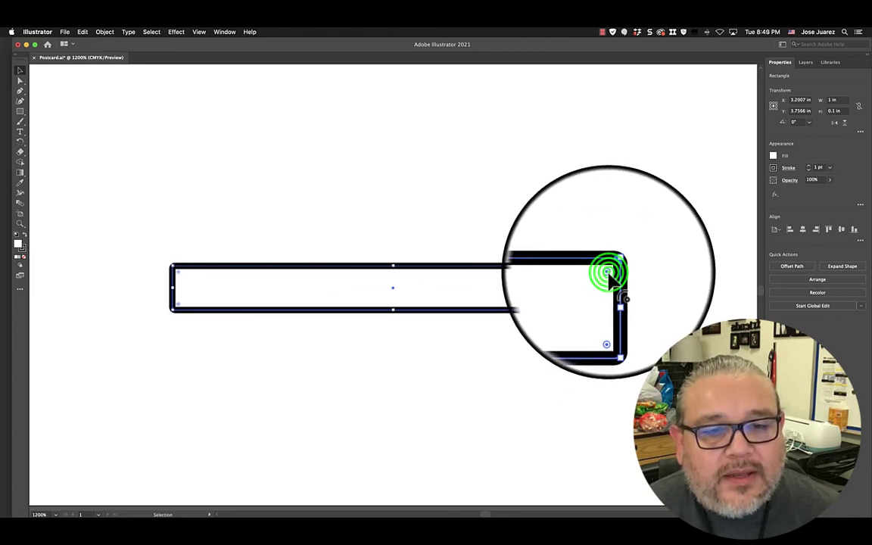
{"action": "mouse_move", "coordinate": [607, 272]}
{"action": "left_mouse_down"}
{"action": "mouse_move", "coordinate": [626, 264]}
{"action": "mouse_move", "coordinate": [606, 276]}
{"action": "left_mouse_up"}
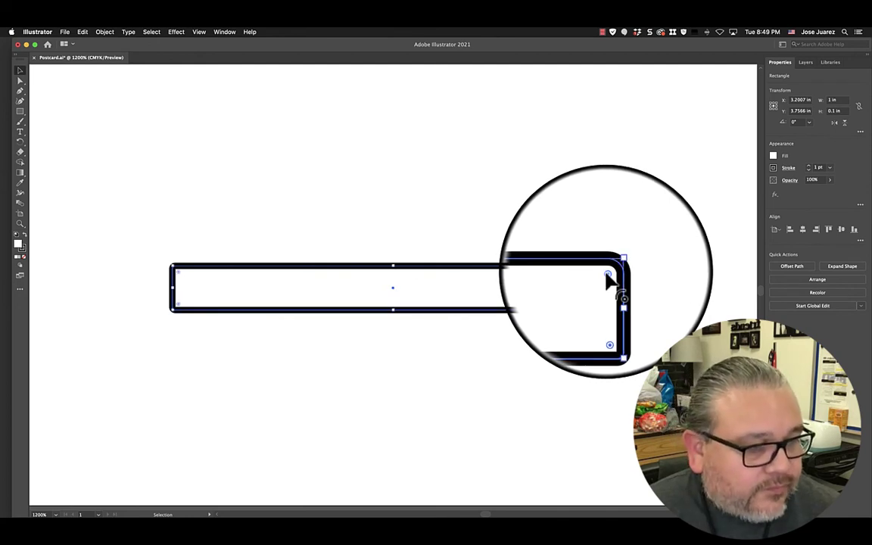
{"action": "left_click_drag", "start_coordinate": [607, 275], "coordinate": [613, 268]}
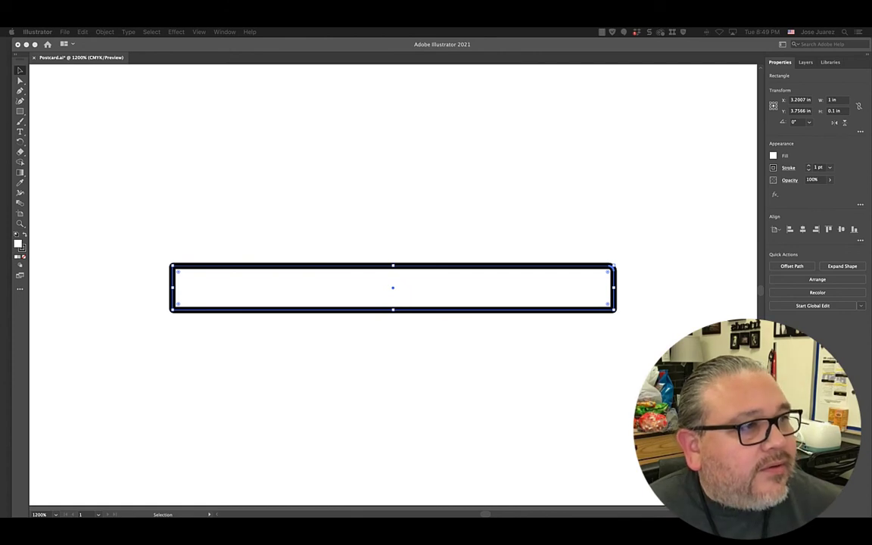
Step: Round all corners of the small rectangle together until its ends are fully rounded
{"action": "left_click", "coordinate": [608, 273]}
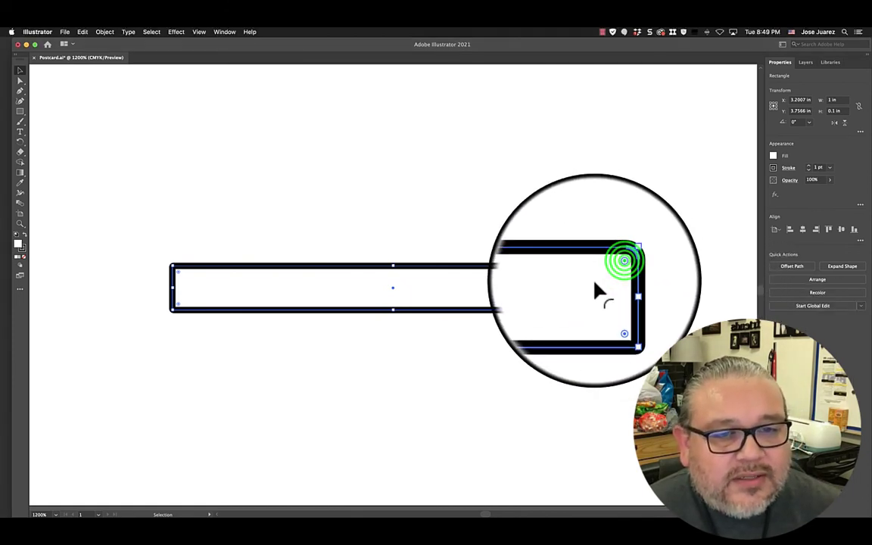
{"action": "left_click_drag", "start_coordinate": [608, 273], "coordinate": [573, 305]}
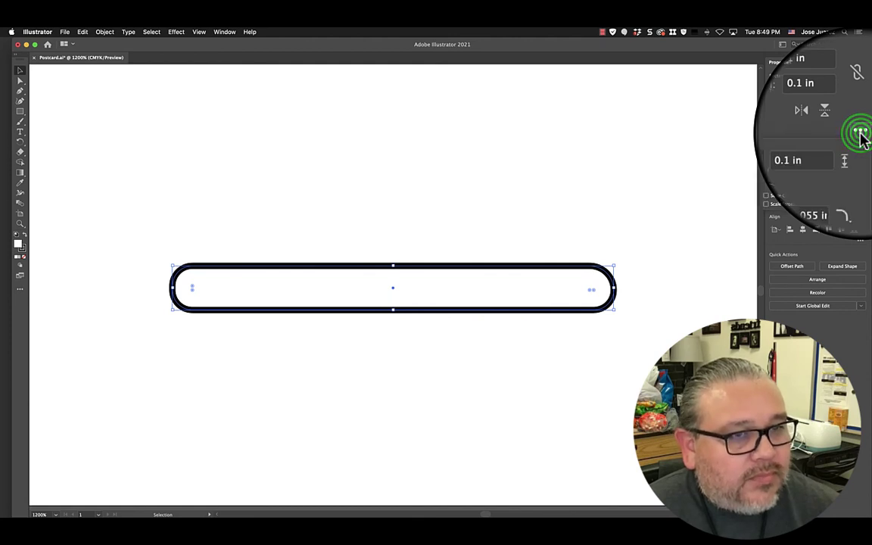
Step: Reduce the small rectangle's linked corner radii to 0 in for three corners and 0.009 in for the top-right corner
{"action": "left_click", "coordinate": [863, 134]}
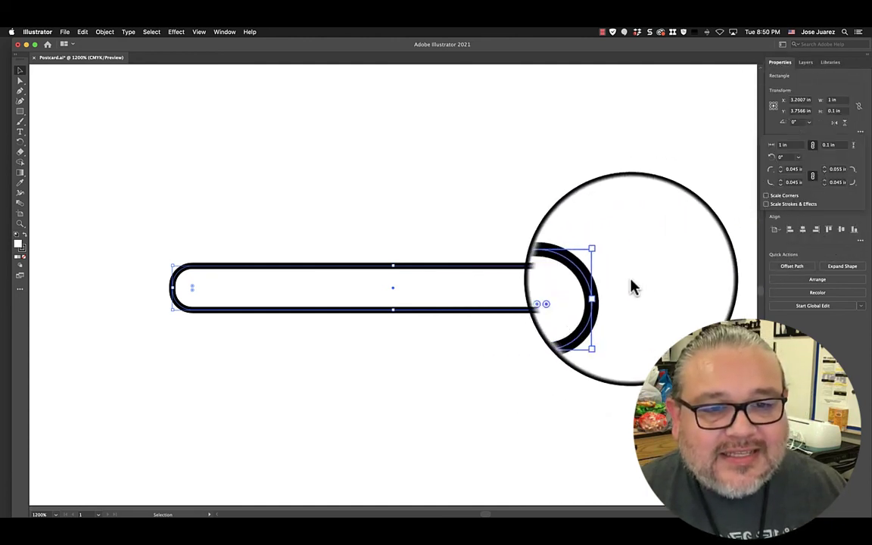
{"action": "left_click", "coordinate": [826, 186]}
{"action": "left_click", "coordinate": [826, 187]}
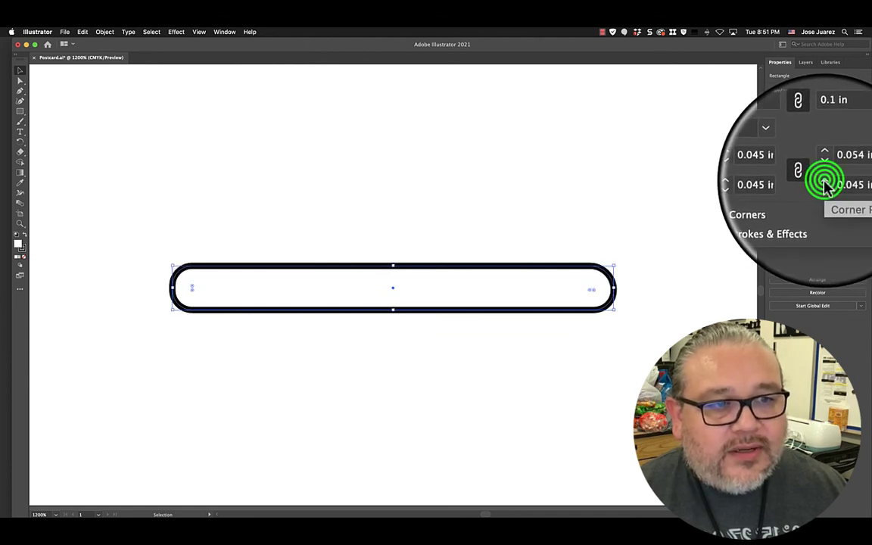
{"action": "left_click", "coordinate": [824, 184]}
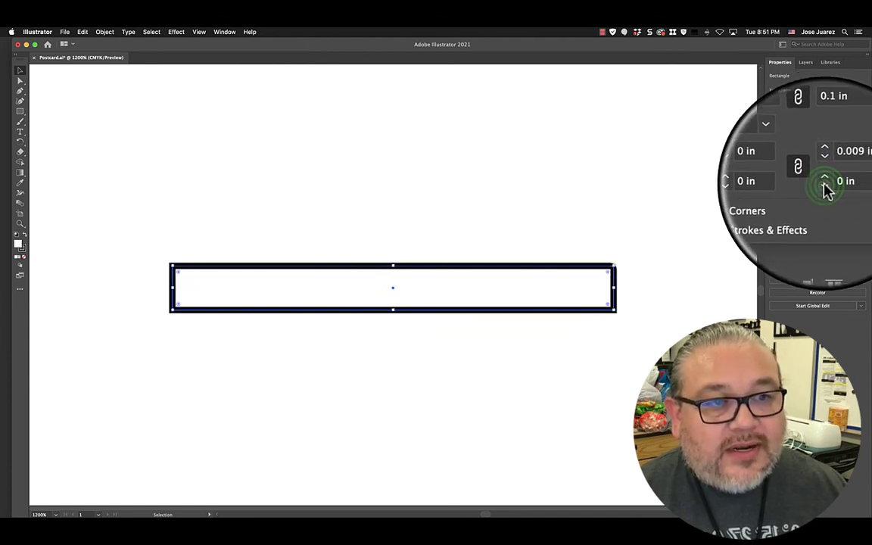
{"action": "left_click", "coordinate": [824, 189]}
{"action": "left_click", "coordinate": [824, 189]}
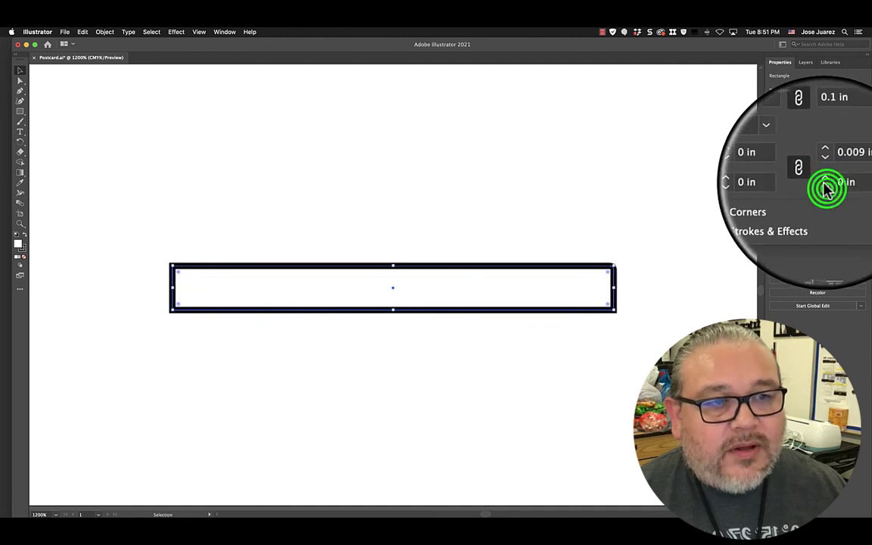
Step: Remove the rounding from the small rectangle's top-right corner, and set all four linked corner radii to 0.05 in
{"action": "left_click", "coordinate": [825, 187]}
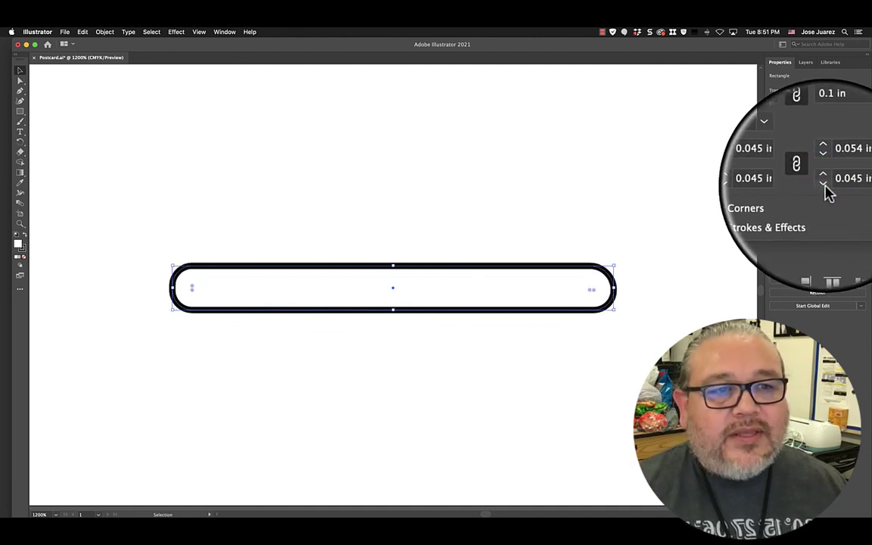
{"action": "left_click", "coordinate": [826, 187]}
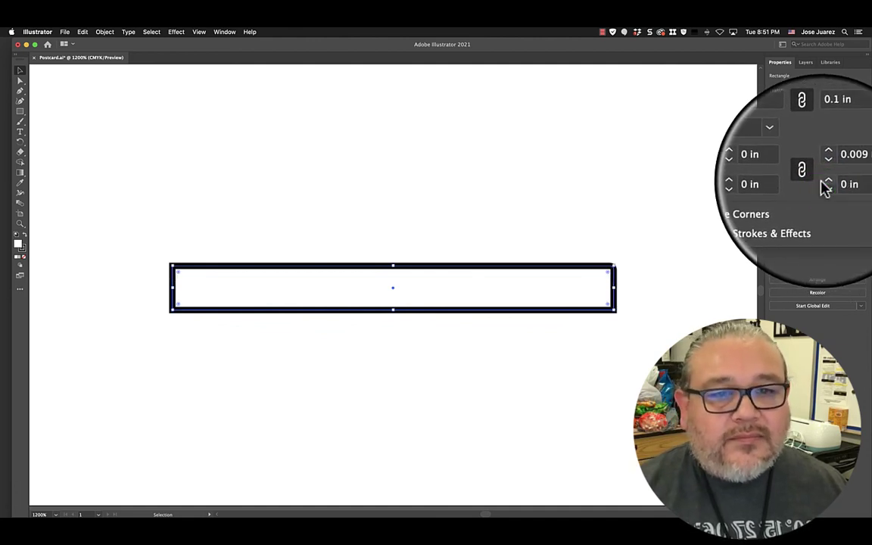
{"action": "left_click", "coordinate": [608, 274]}
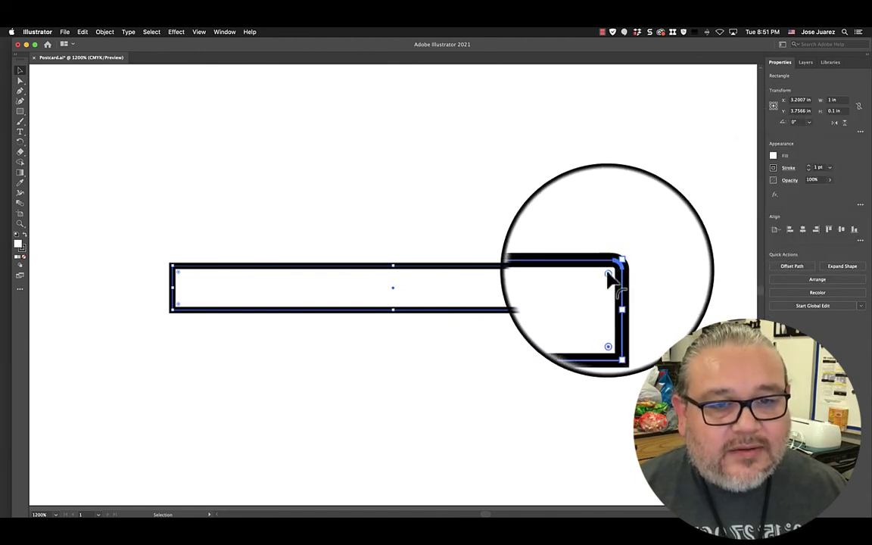
{"action": "left_click_drag", "start_coordinate": [609, 274], "coordinate": [610, 273]}
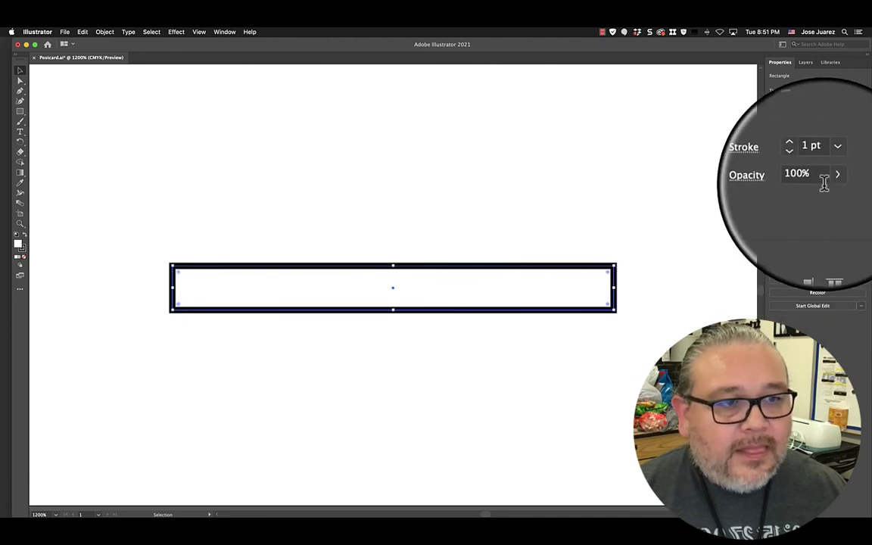
{"action": "left_click", "coordinate": [851, 121]}
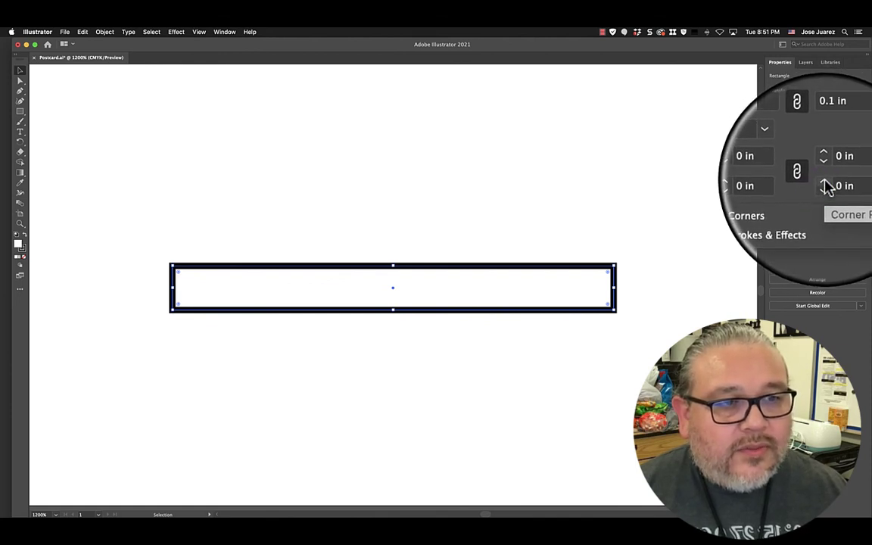
{"action": "left_click", "coordinate": [827, 187]}
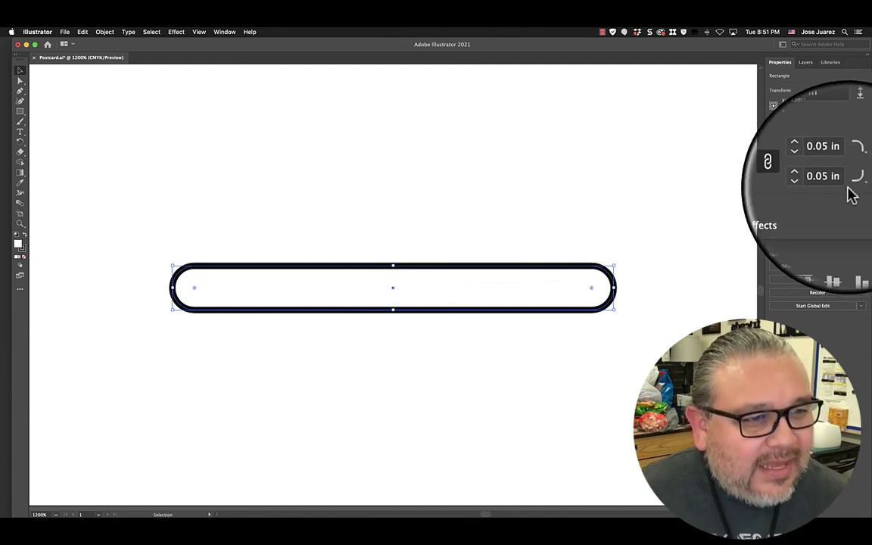
Step: Change the corner type of the small rectangle's bottom-right and bottom-left corners to Chamfer
{"action": "left_click", "coordinate": [856, 186]}
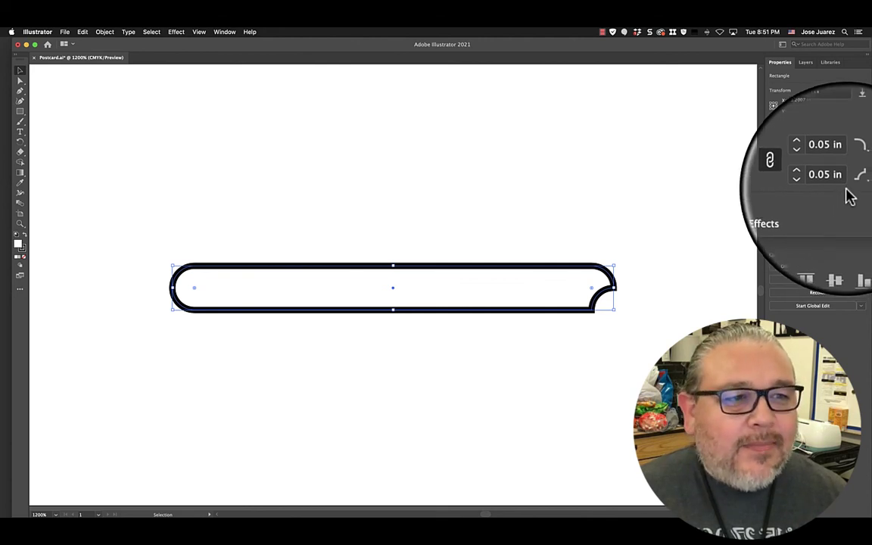
{"action": "left_click", "coordinate": [851, 174]}
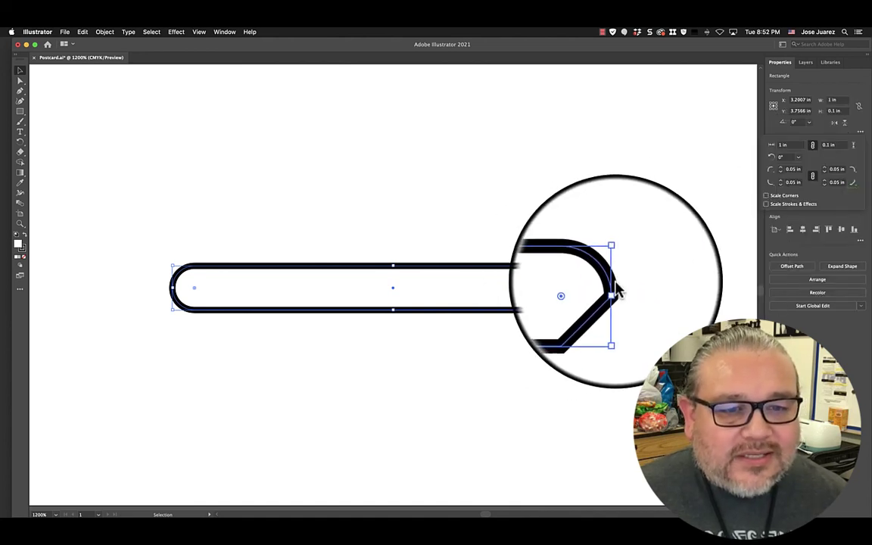
{"action": "left_click", "coordinate": [770, 182]}
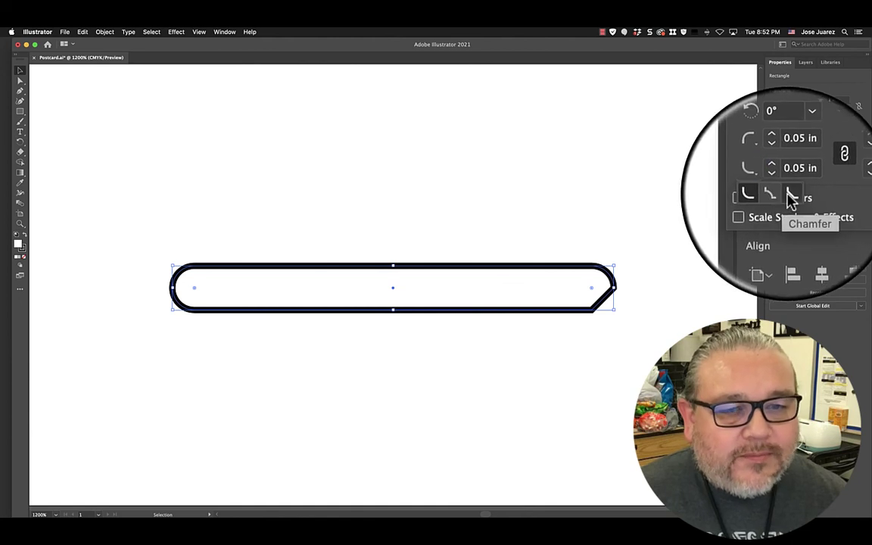
{"action": "left_click", "coordinate": [787, 194]}
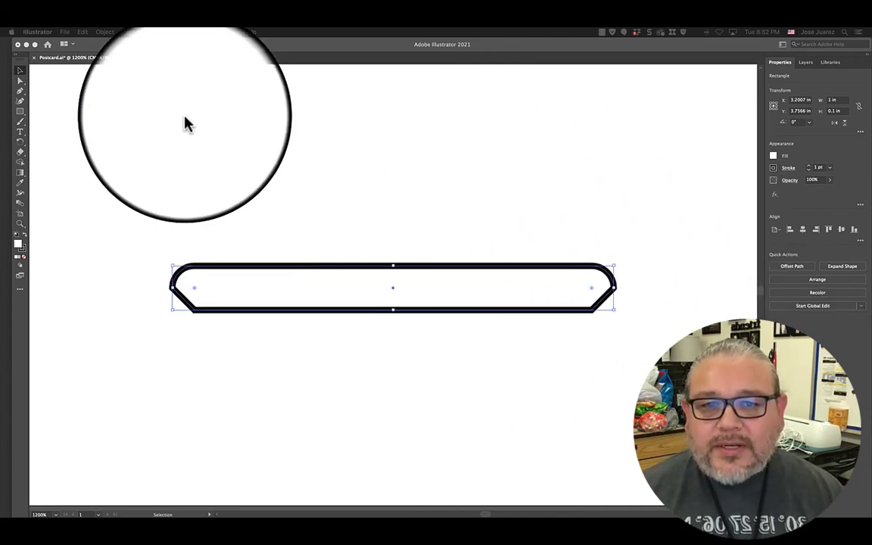
Step: Deselect the small rectangle and fit the whole artboard in the window
{"action": "left_click", "coordinate": [250, 44]}
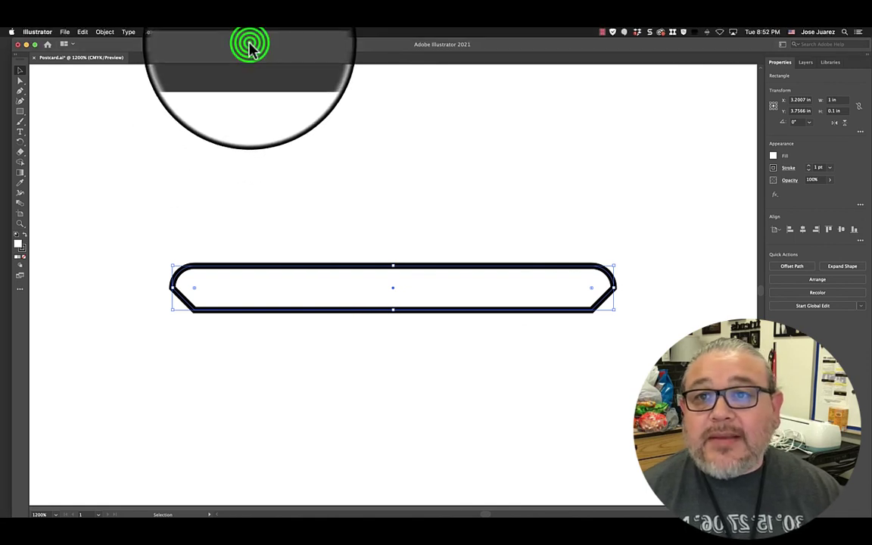
{"action": "left_click", "coordinate": [152, 31]}
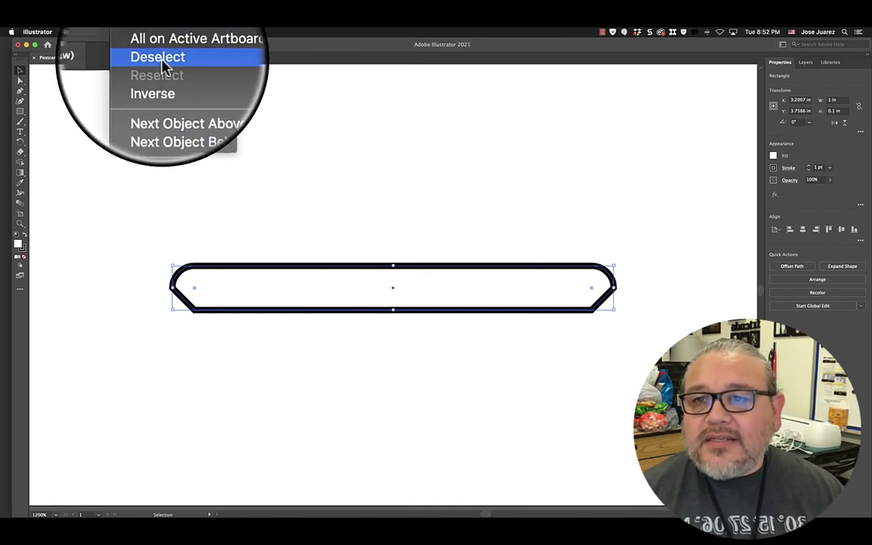
{"action": "left_click", "coordinate": [161, 63]}
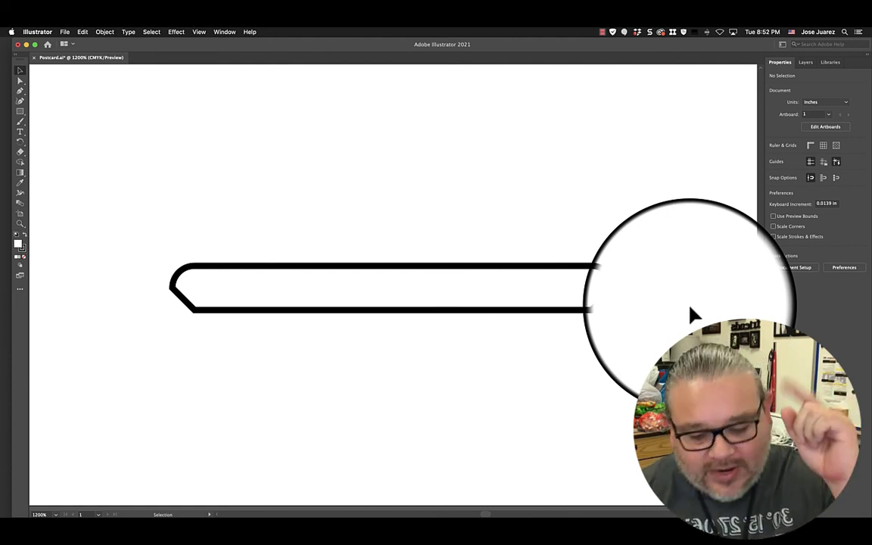
{"action": "key", "text": "a"}
{"action": "key", "text": "super+0"}
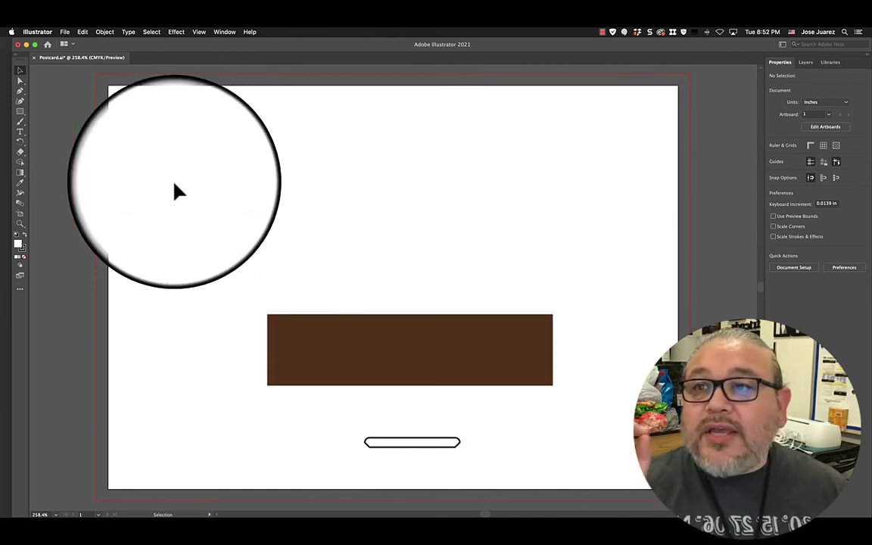
Step: Save the changes to the Postcard document
{"action": "left_click", "coordinate": [65, 31]}
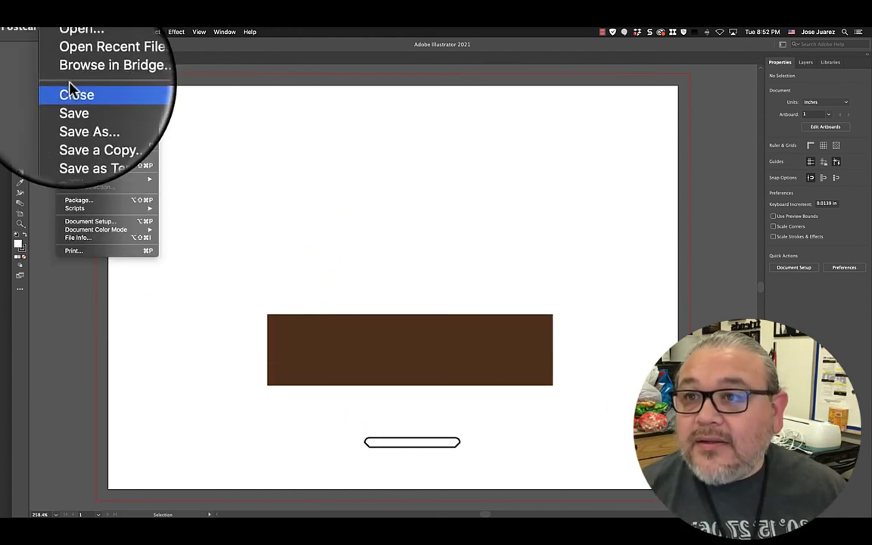
{"action": "left_click", "coordinate": [71, 97]}
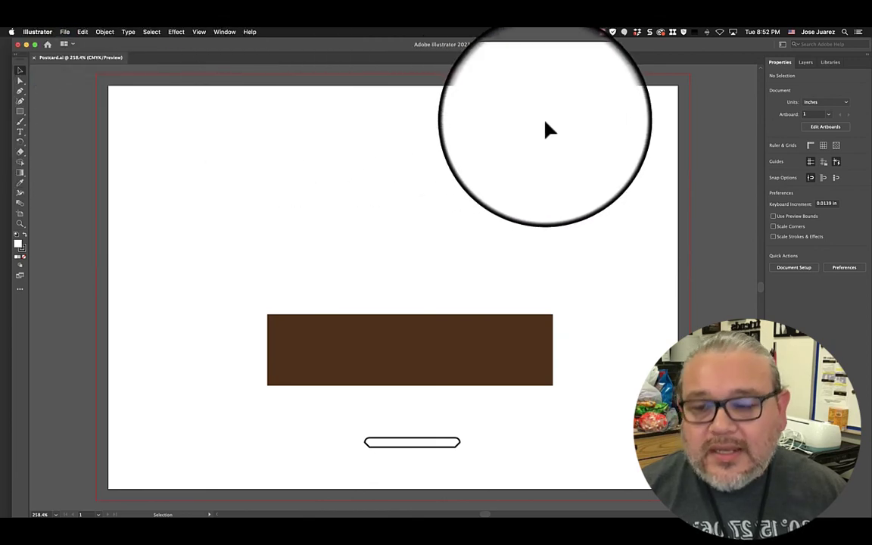
{"action": "key", "text": "super+s"}
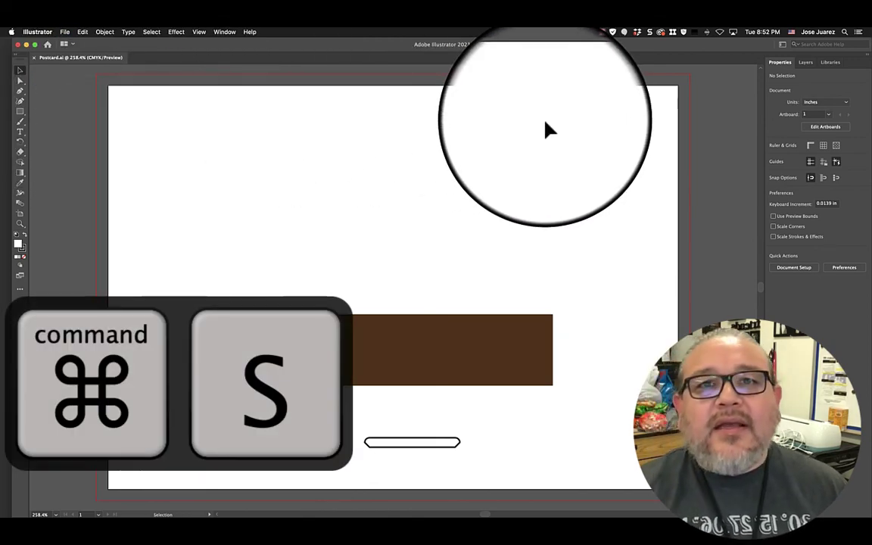